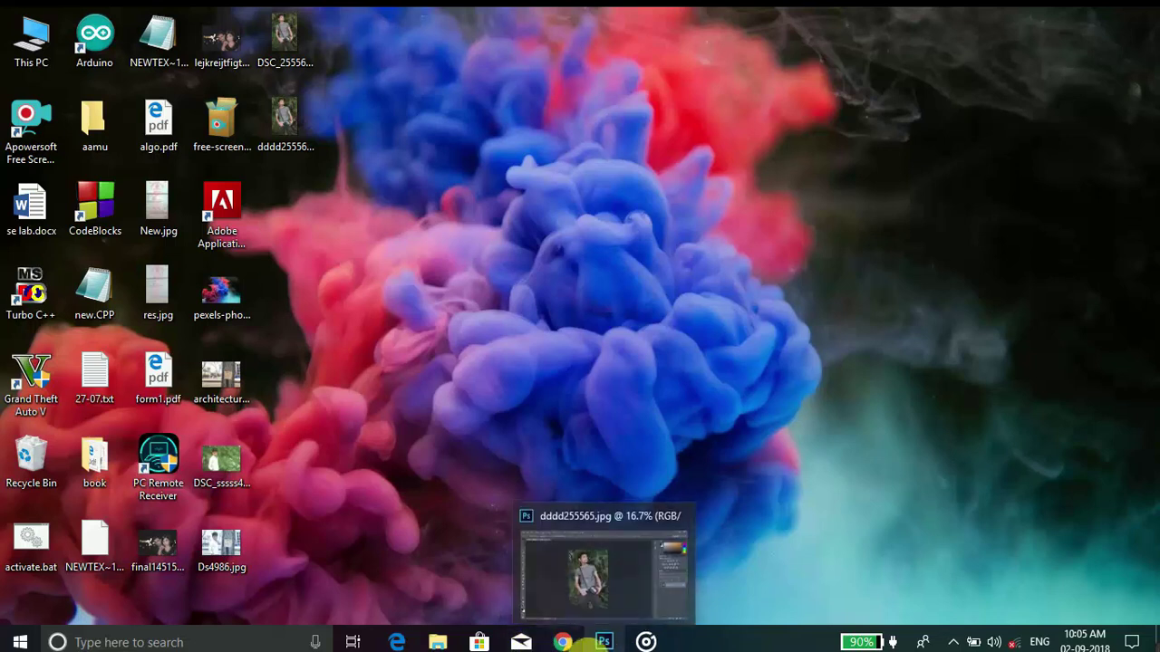
Restore the Photoshop window showing dddd255565.jpg from the taskbar
{"action": "left_click", "coordinate": [603, 642]}
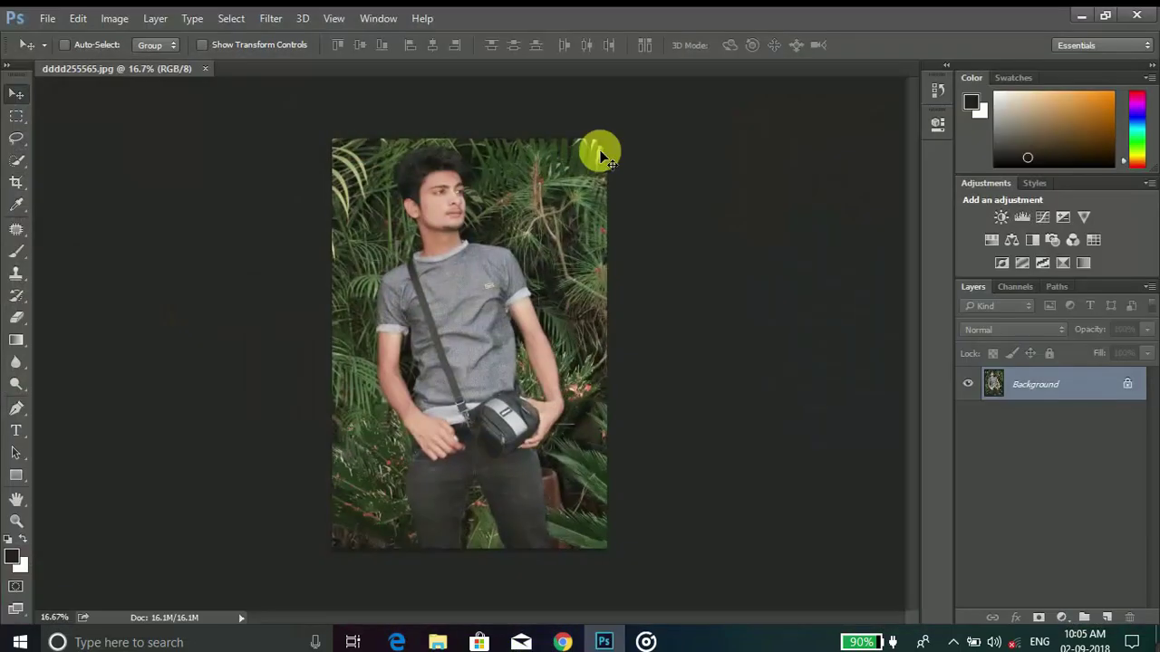
Make two duplicate copies of the background photo layer with Ctrl+J
{"action": "key", "text": "ctrl+plus"}
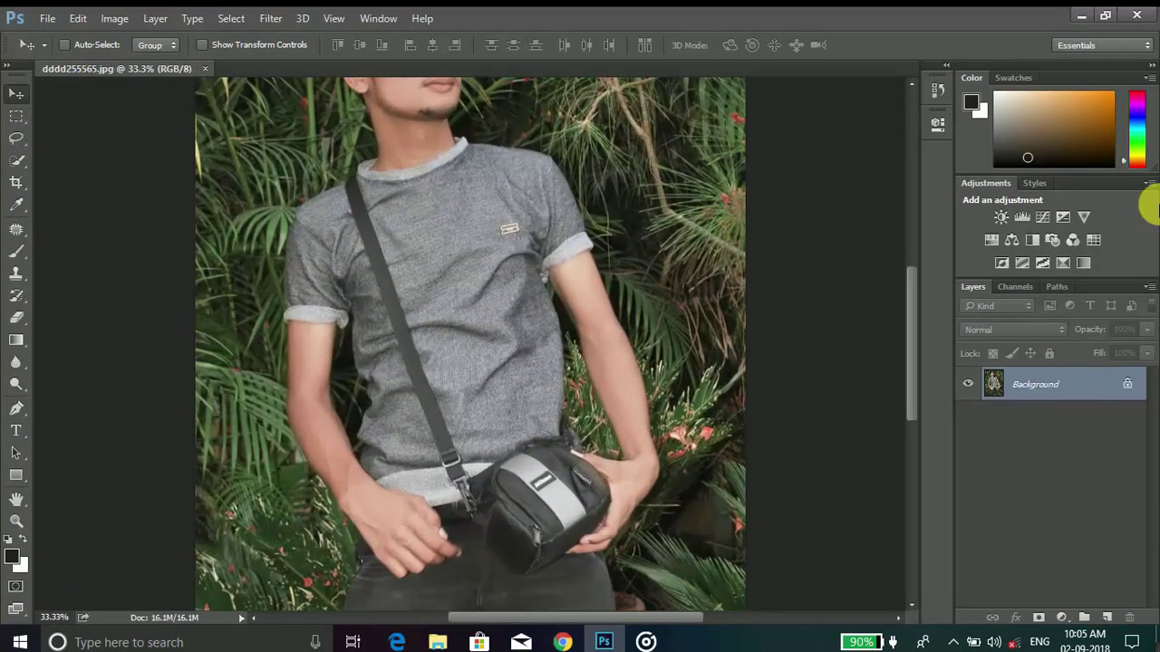
{"action": "key", "text": "ctrl+minus"}
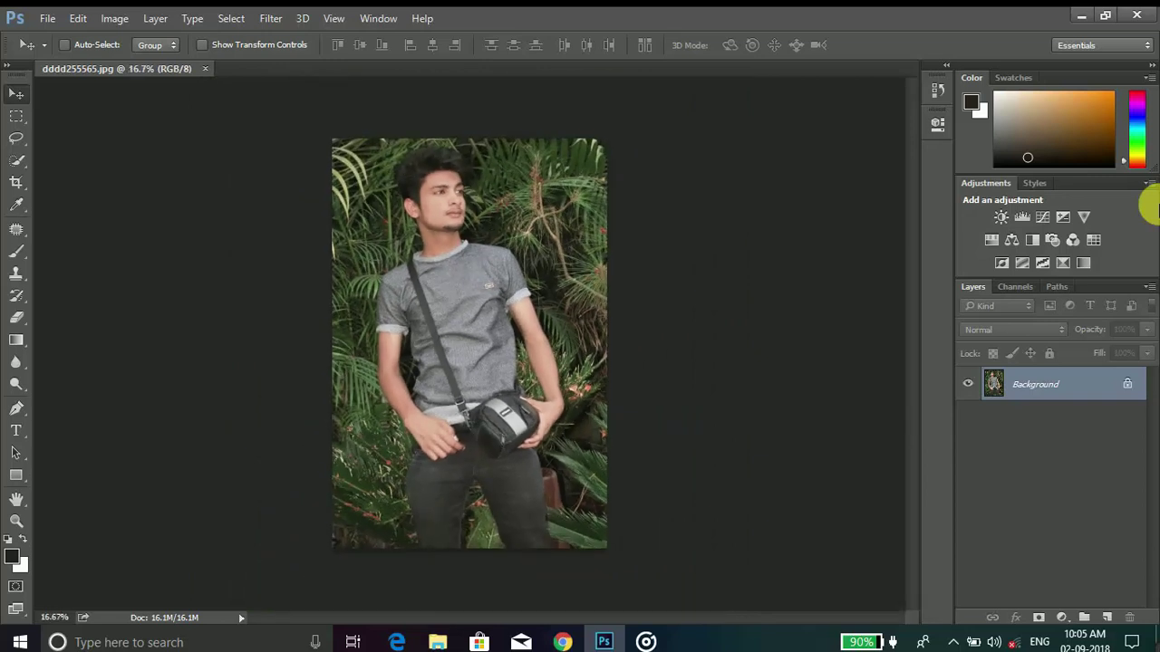
{"action": "key", "text": "ctrl+j"}
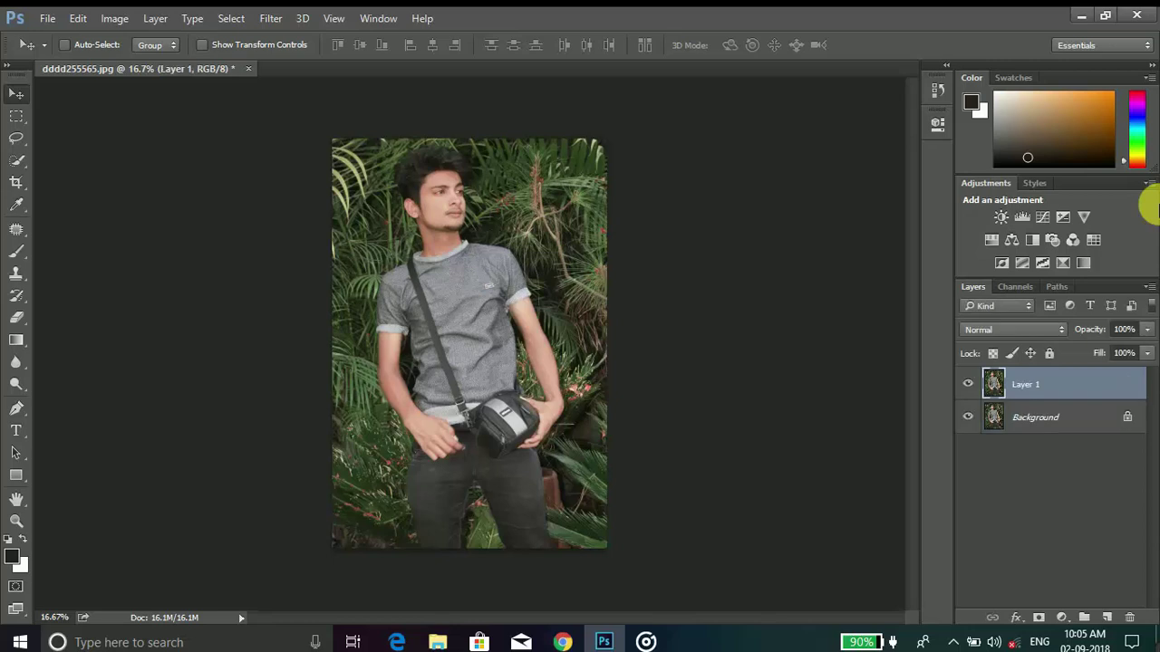
{"action": "key", "text": "ctrl+j"}
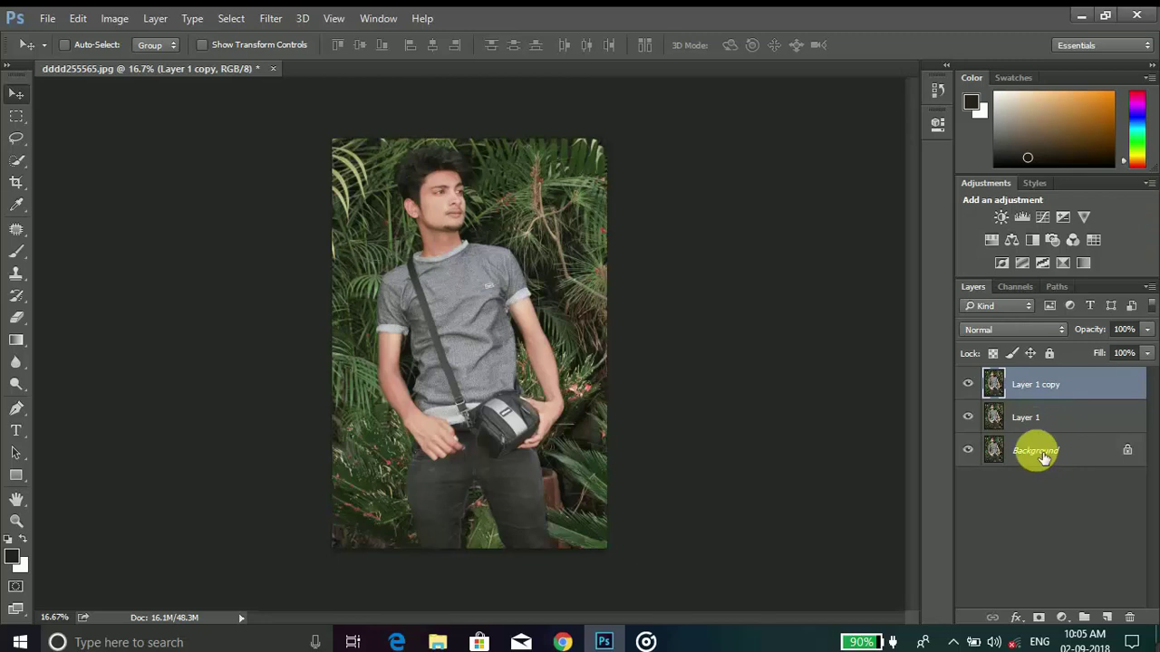
Hide the original Background layer and rename the top copy 'blur'
{"action": "left_click", "coordinate": [969, 449]}
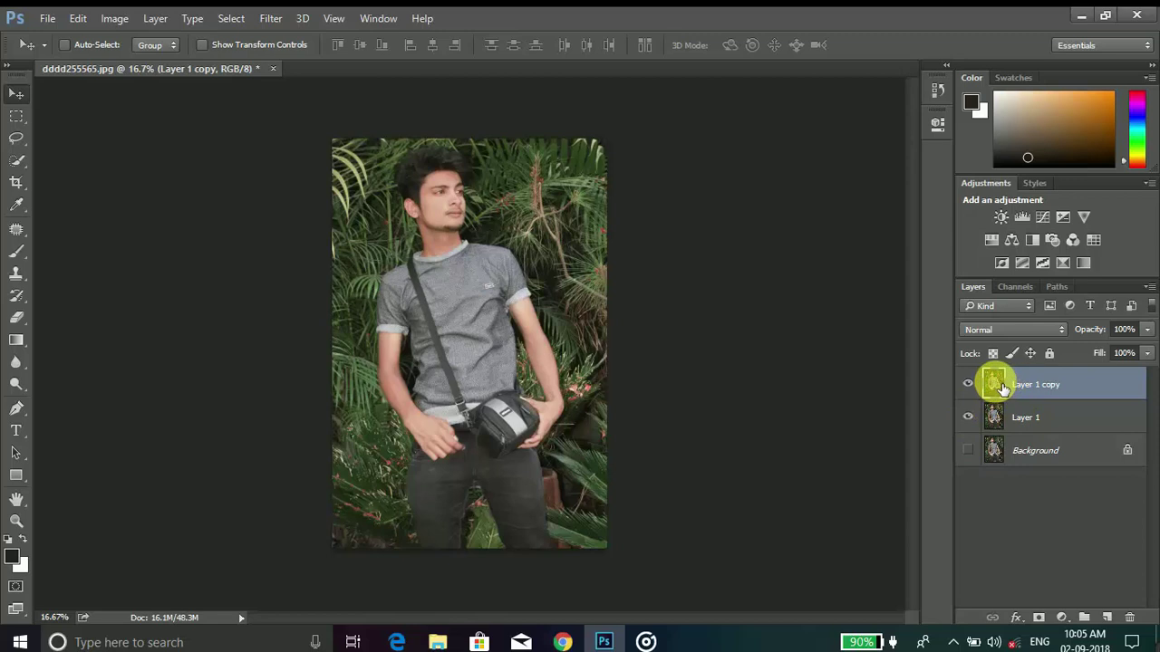
{"action": "double_click", "coordinate": [1054, 386]}
{"action": "type", "text": "blur"}
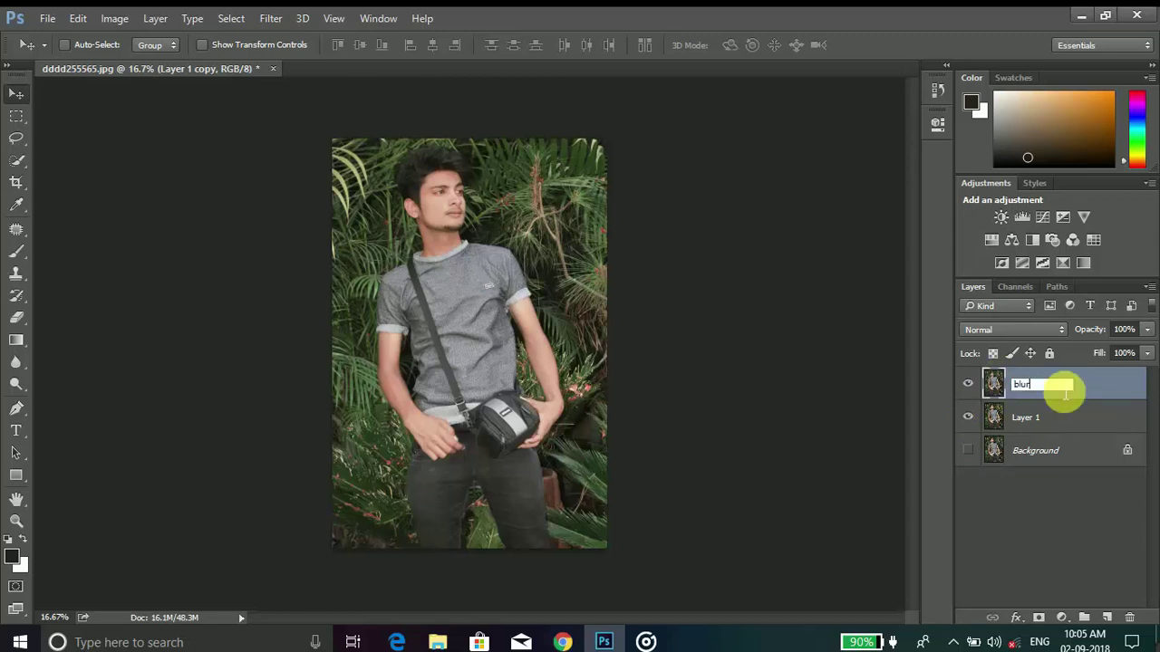
{"action": "key", "text": "Return"}
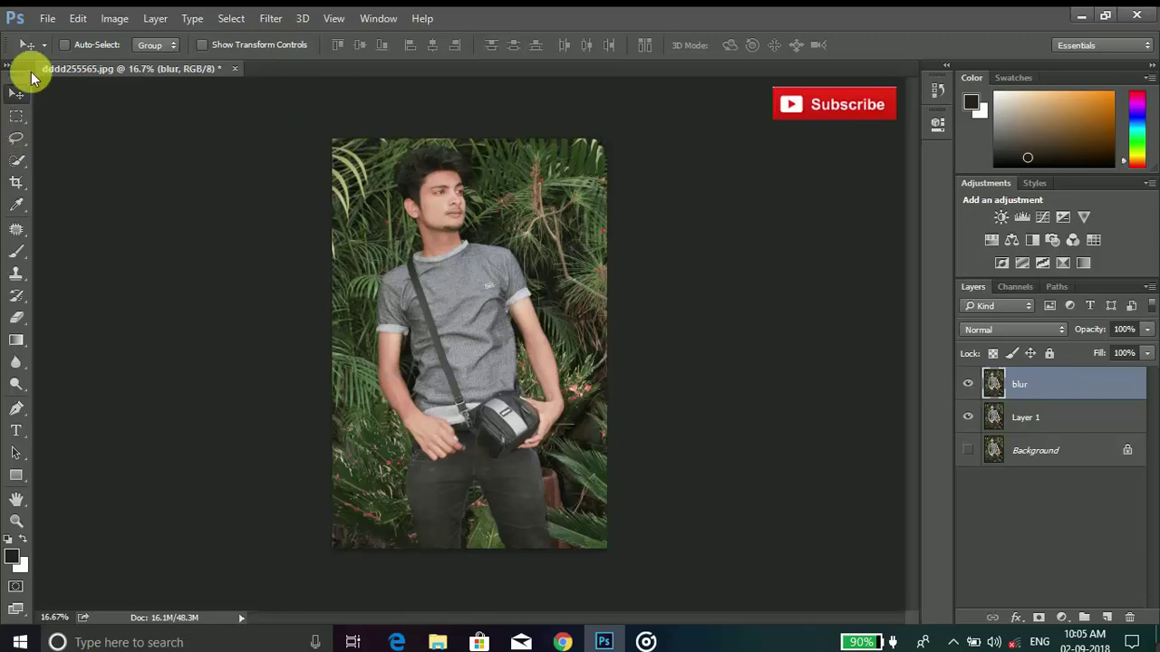
{"action": "left_click", "coordinate": [16, 161]}
Start a Quick Selection of the man, brushing down from his hair
{"action": "left_click", "coordinate": [100, 155]}
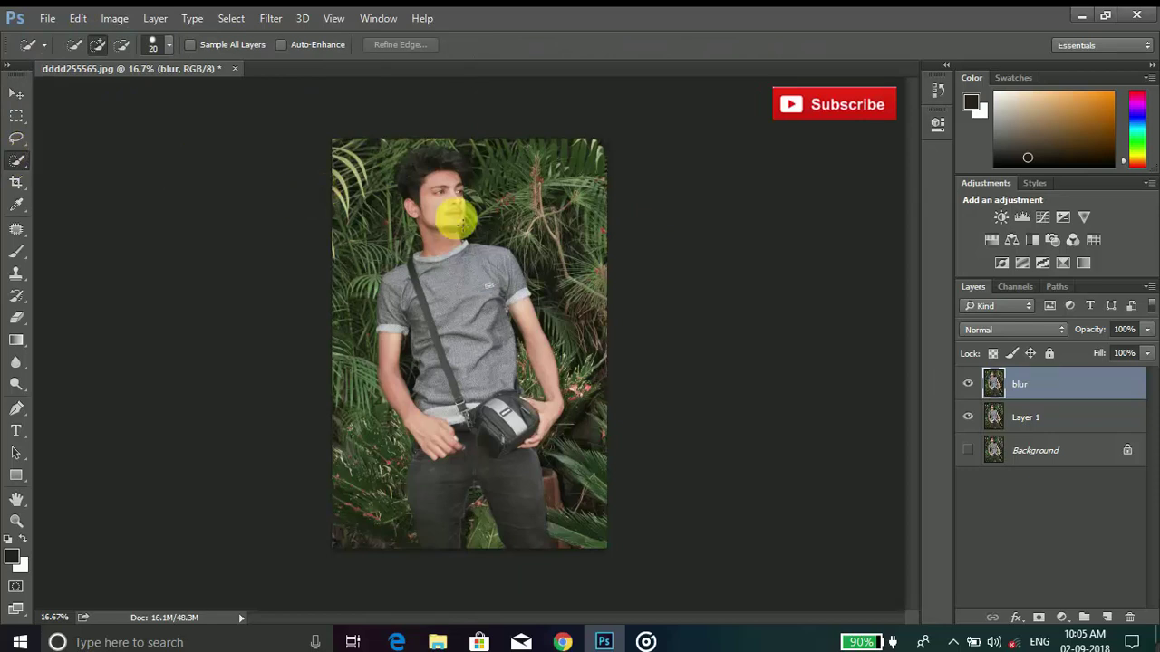
{"action": "mouse_move", "coordinate": [409, 150]}
{"action": "left_mouse_down"}
{"action": "mouse_move", "coordinate": [442, 159]}
{"action": "mouse_move", "coordinate": [427, 194]}
{"action": "mouse_move", "coordinate": [429, 246]}
{"action": "mouse_move", "coordinate": [466, 427]}
{"action": "mouse_move", "coordinate": [479, 486]}
{"action": "mouse_move", "coordinate": [525, 557]}
{"action": "mouse_move", "coordinate": [419, 440]}
{"action": "mouse_move", "coordinate": [422, 272]}
{"action": "mouse_move", "coordinate": [402, 337]}
{"action": "mouse_move", "coordinate": [401, 293]}
{"action": "left_mouse_up"}
{"action": "key", "text": "ctrl+plus"}
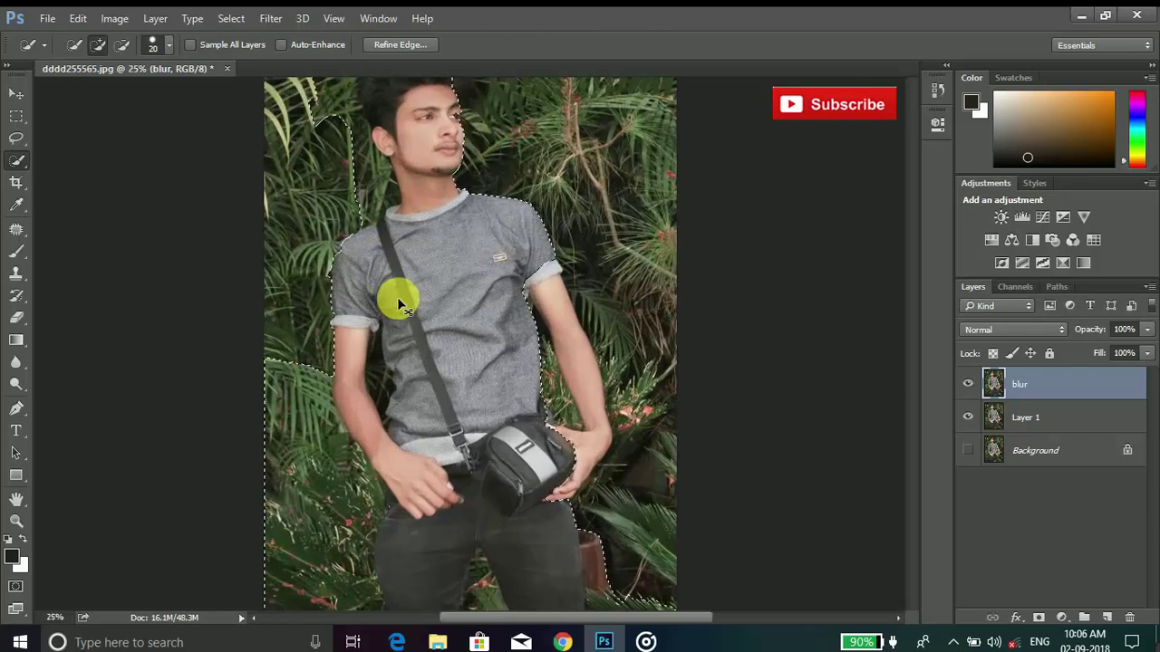
{"action": "scroll", "coordinate": [375, 233], "scroll_direction": "up", "scroll_amount": 3}
{"action": "scroll", "coordinate": [375, 233], "scroll_direction": "left", "scroll_amount": 2}
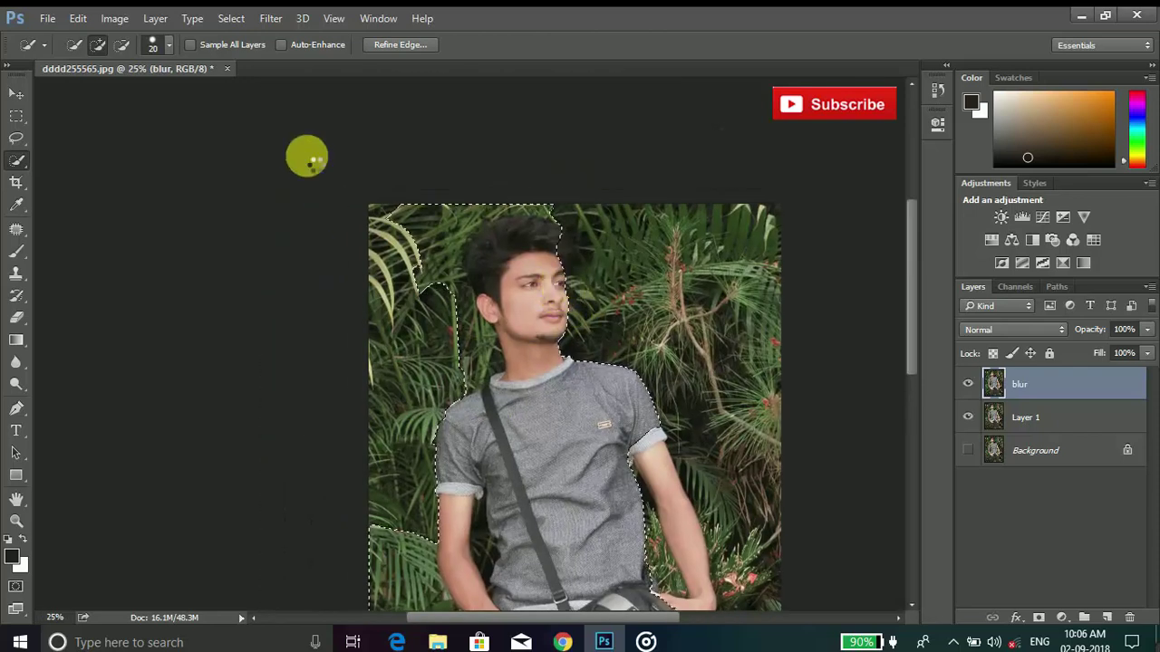
With a size-45 brush, remove foliage above the head and beside the neck, keeping the hair
{"action": "left_click", "coordinate": [122, 44]}
{"action": "key", "text": "bracketright"}
{"action": "key", "text": "bracketright"}
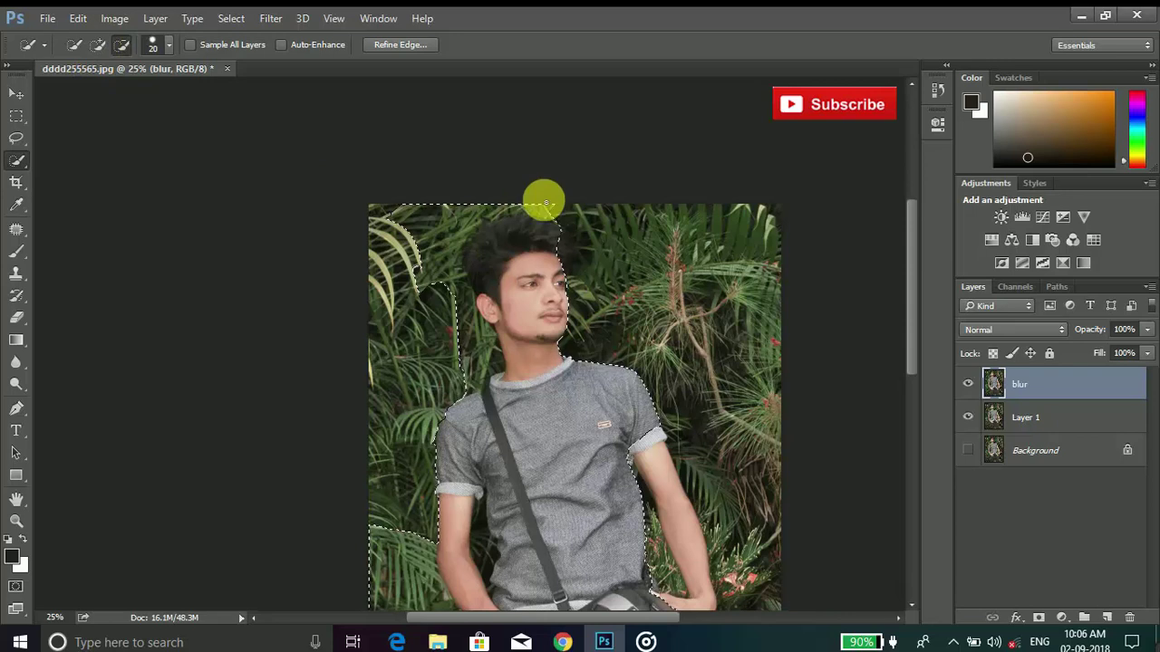
{"action": "key", "text": "bracketright"}
{"action": "mouse_move", "coordinate": [562, 211]}
{"action": "left_mouse_down"}
{"action": "mouse_move", "coordinate": [539, 211]}
{"action": "mouse_move", "coordinate": [468, 316]}
{"action": "left_mouse_up"}
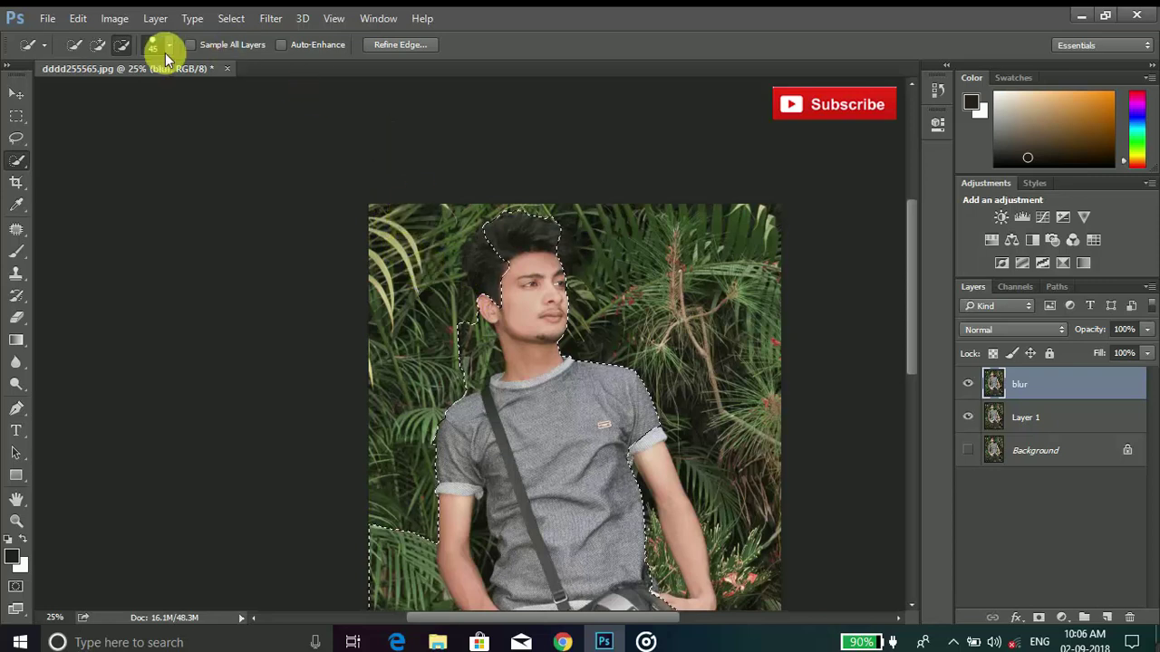
{"action": "left_click", "coordinate": [98, 45]}
{"action": "mouse_move", "coordinate": [481, 290]}
{"action": "left_mouse_down"}
{"action": "mouse_move", "coordinate": [499, 236]}
{"action": "mouse_move", "coordinate": [506, 297]}
{"action": "left_mouse_up"}
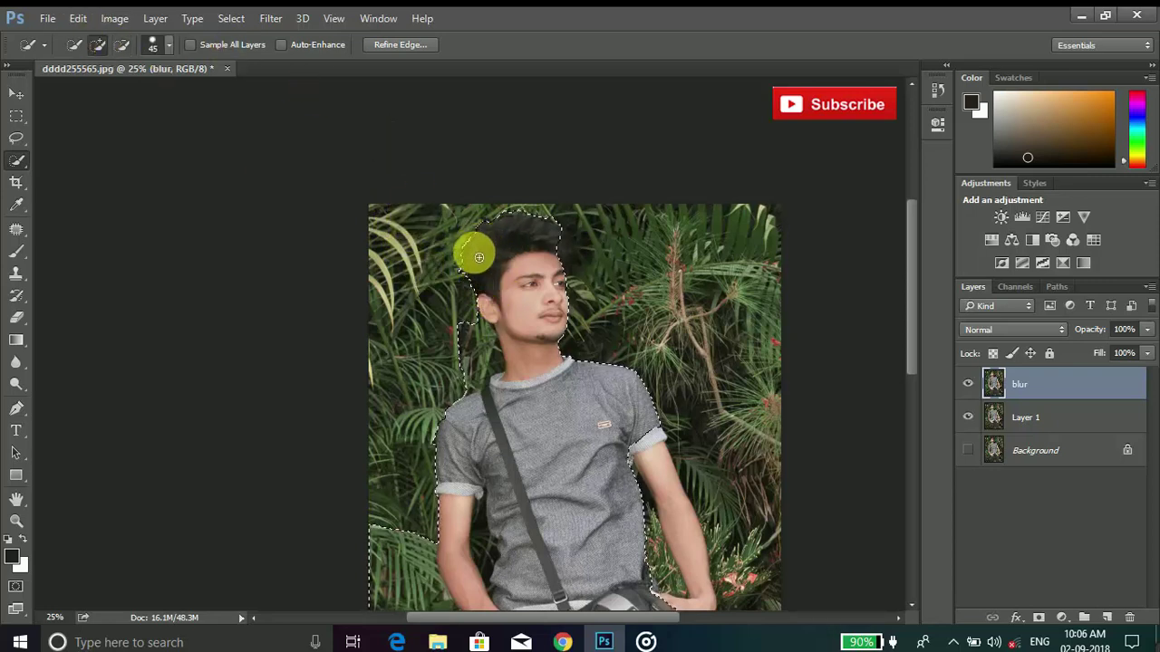
{"action": "left_click", "coordinate": [123, 45]}
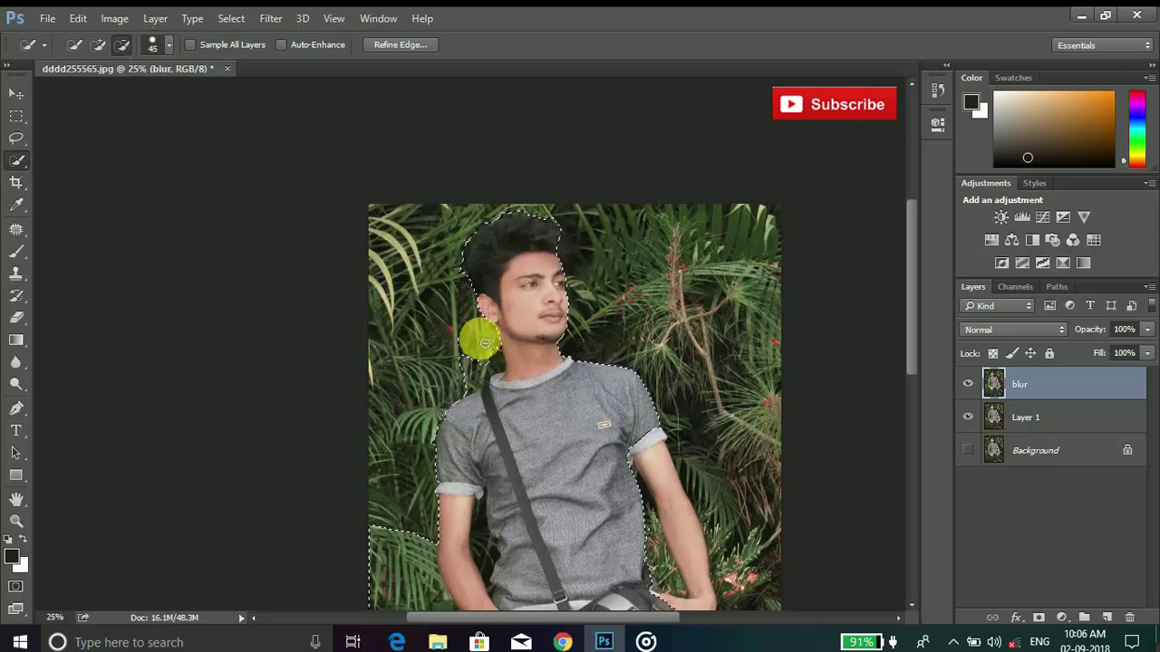
{"action": "left_click_drag", "start_coordinate": [485, 343], "coordinate": [494, 372]}
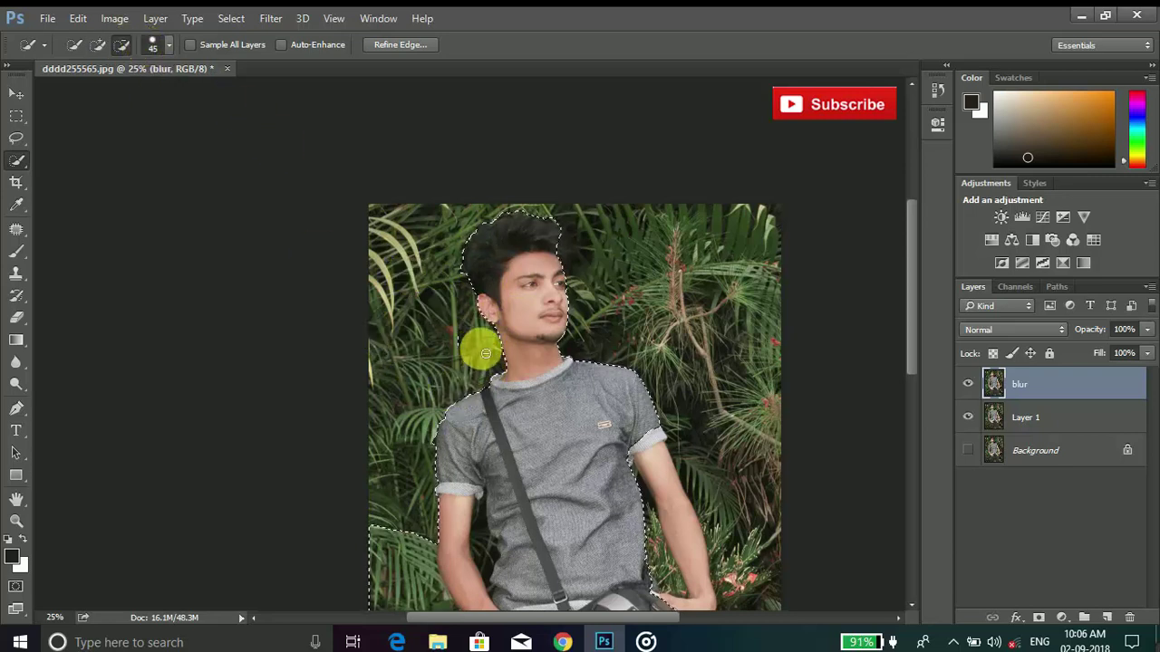
Remove foliage beside the left arm, along the left leg and at bottom right
{"action": "key", "text": "ctrl+d"}
{"action": "left_click_drag", "start_coordinate": [534, 389], "coordinate": [547, 311]}
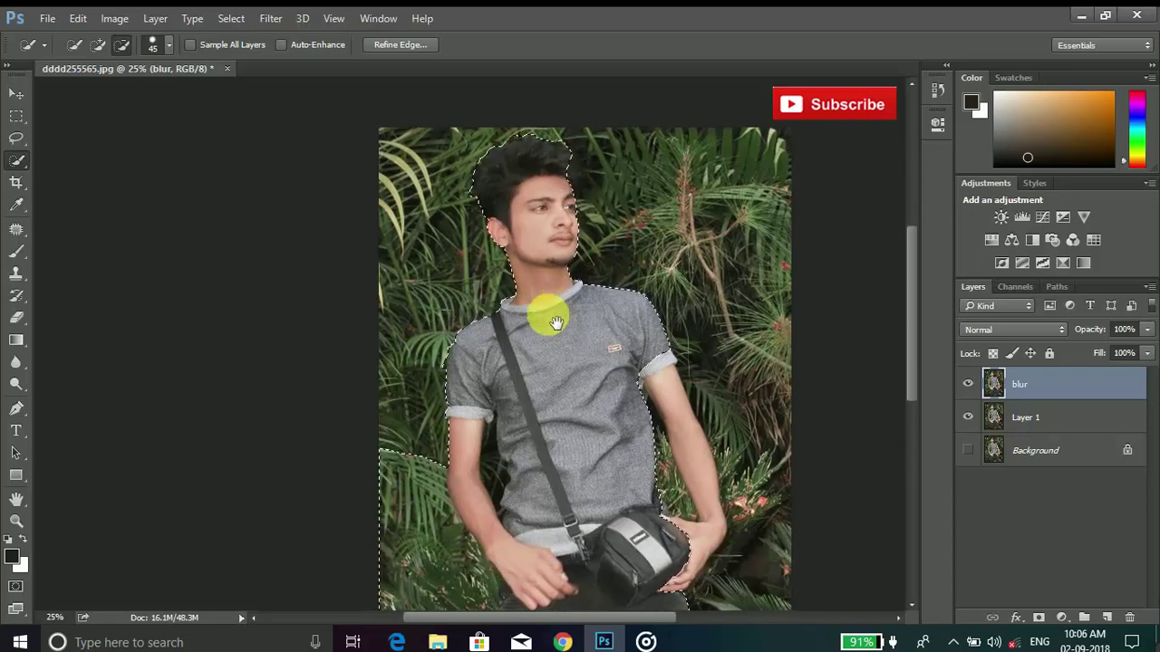
{"action": "scroll", "coordinate": [474, 413], "scroll_direction": "down", "scroll_amount": 1}
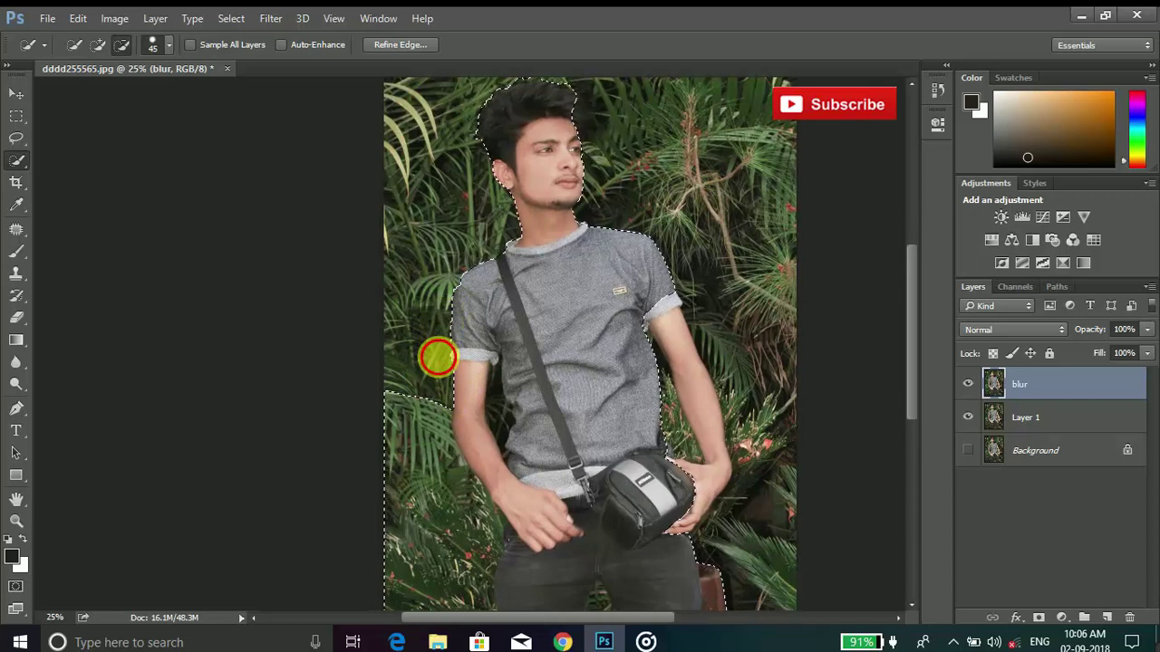
{"action": "left_click_drag", "start_coordinate": [443, 405], "coordinate": [472, 272]}
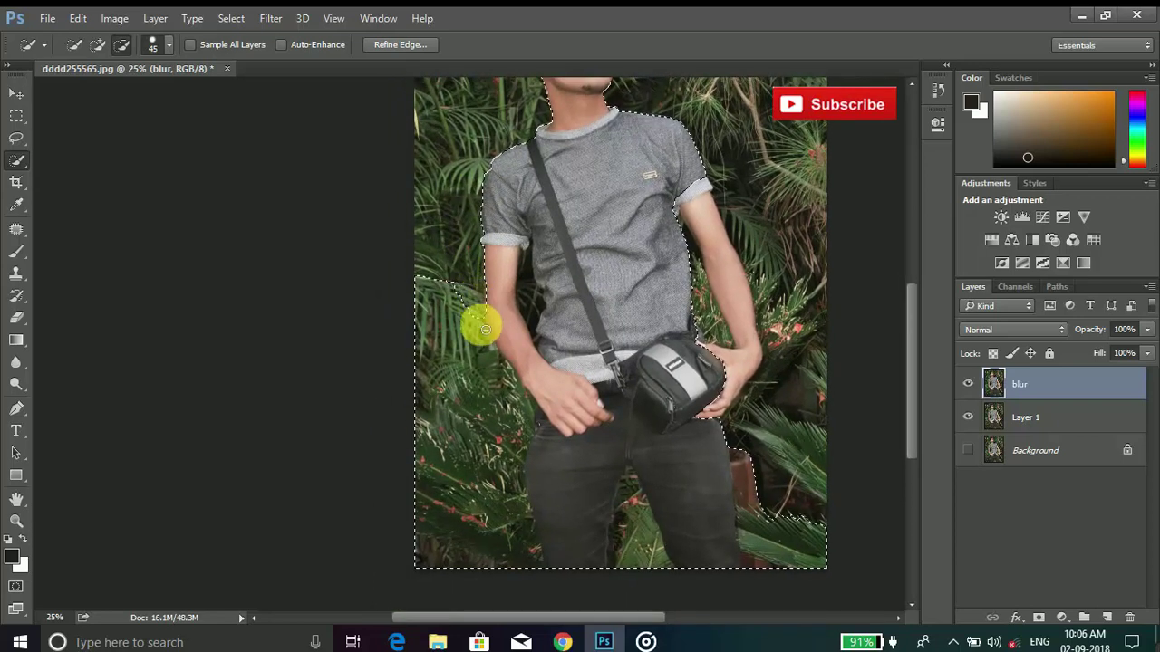
{"action": "mouse_move", "coordinate": [486, 330]}
{"action": "left_mouse_down"}
{"action": "mouse_move", "coordinate": [501, 376]}
{"action": "mouse_move", "coordinate": [426, 284]}
{"action": "mouse_move", "coordinate": [465, 486]}
{"action": "mouse_move", "coordinate": [495, 399]}
{"action": "mouse_move", "coordinate": [517, 391]}
{"action": "mouse_move", "coordinate": [507, 479]}
{"action": "mouse_move", "coordinate": [526, 578]}
{"action": "mouse_move", "coordinate": [529, 517]}
{"action": "left_mouse_up"}
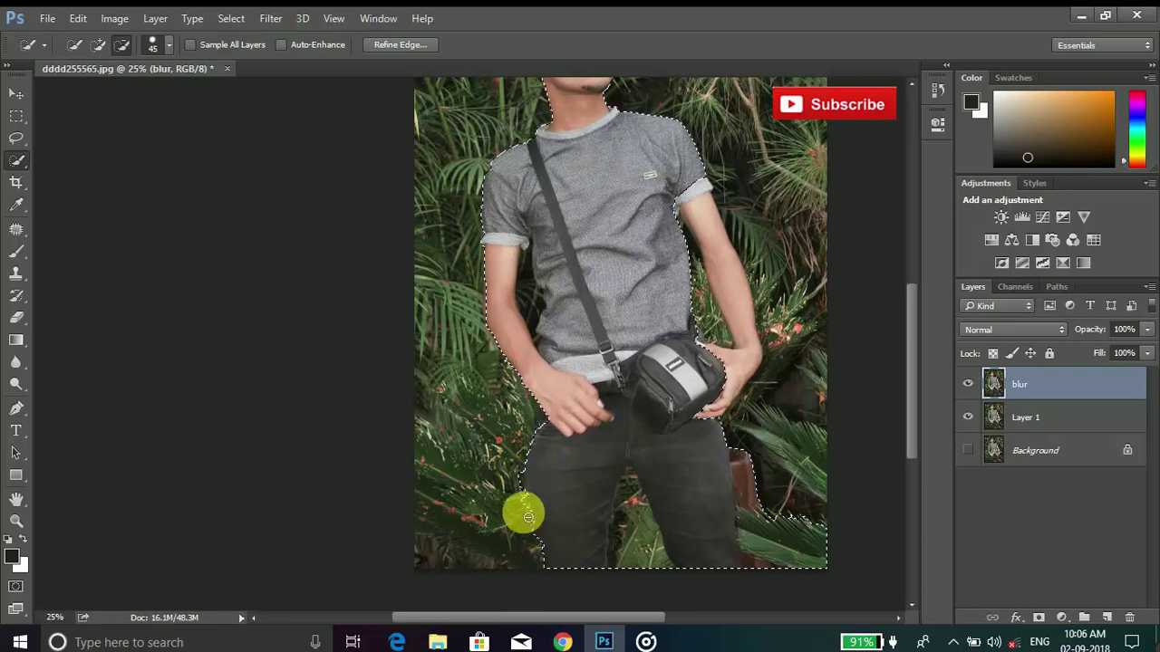
{"action": "mouse_move", "coordinate": [519, 479]}
{"action": "left_mouse_down"}
{"action": "mouse_move", "coordinate": [531, 574]}
{"action": "mouse_move", "coordinate": [557, 547]}
{"action": "mouse_move", "coordinate": [478, 467]}
{"action": "left_mouse_up"}
{"action": "mouse_move", "coordinate": [551, 484]}
{"action": "left_mouse_down"}
{"action": "mouse_move", "coordinate": [673, 408]}
{"action": "mouse_move", "coordinate": [703, 521]}
{"action": "mouse_move", "coordinate": [670, 409]}
{"action": "mouse_move", "coordinate": [679, 502]}
{"action": "mouse_move", "coordinate": [660, 478]}
{"action": "left_mouse_up"}
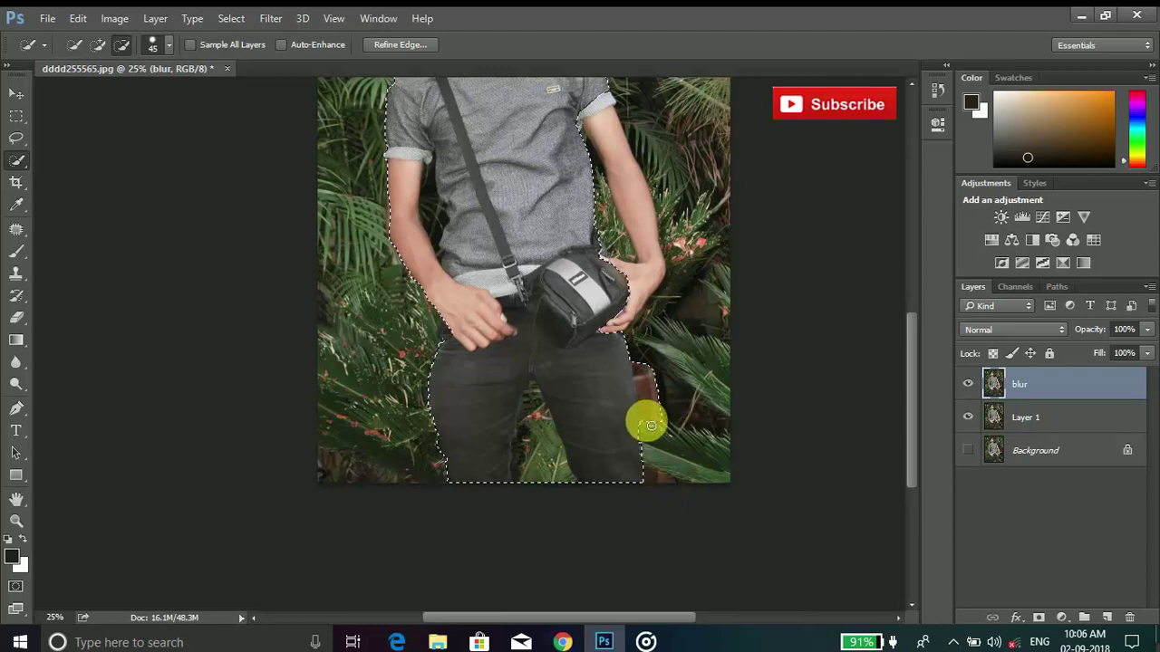
Add the right arm and bag to the man's selection
{"action": "left_click_drag", "start_coordinate": [645, 348], "coordinate": [654, 388]}
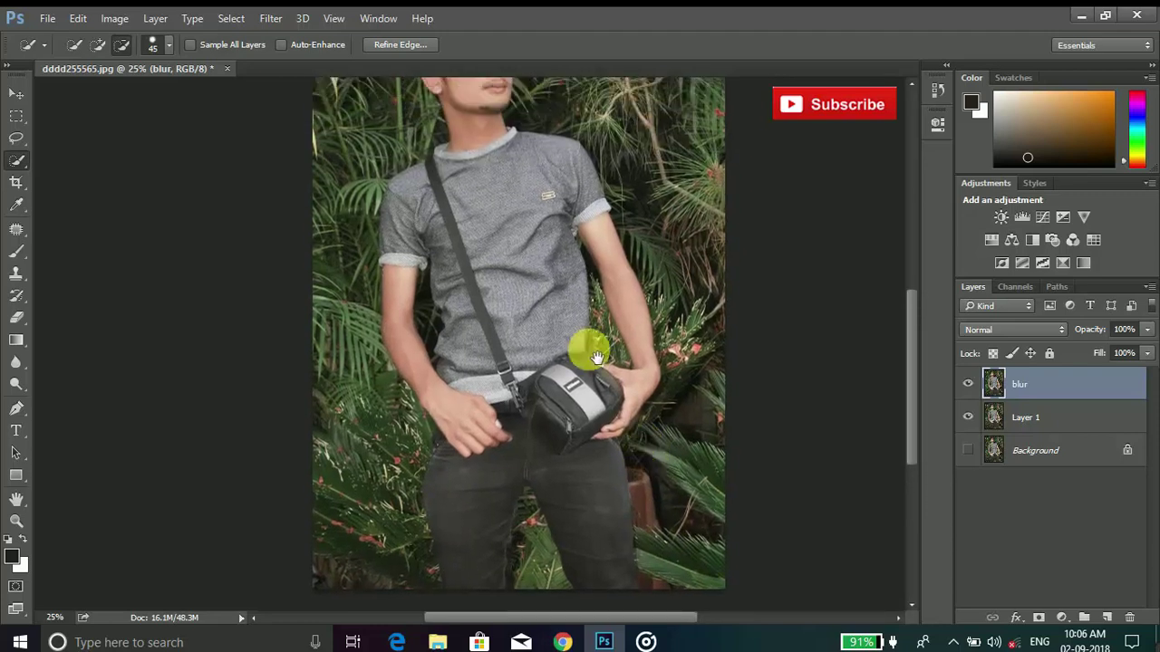
{"action": "left_click", "coordinate": [98, 44]}
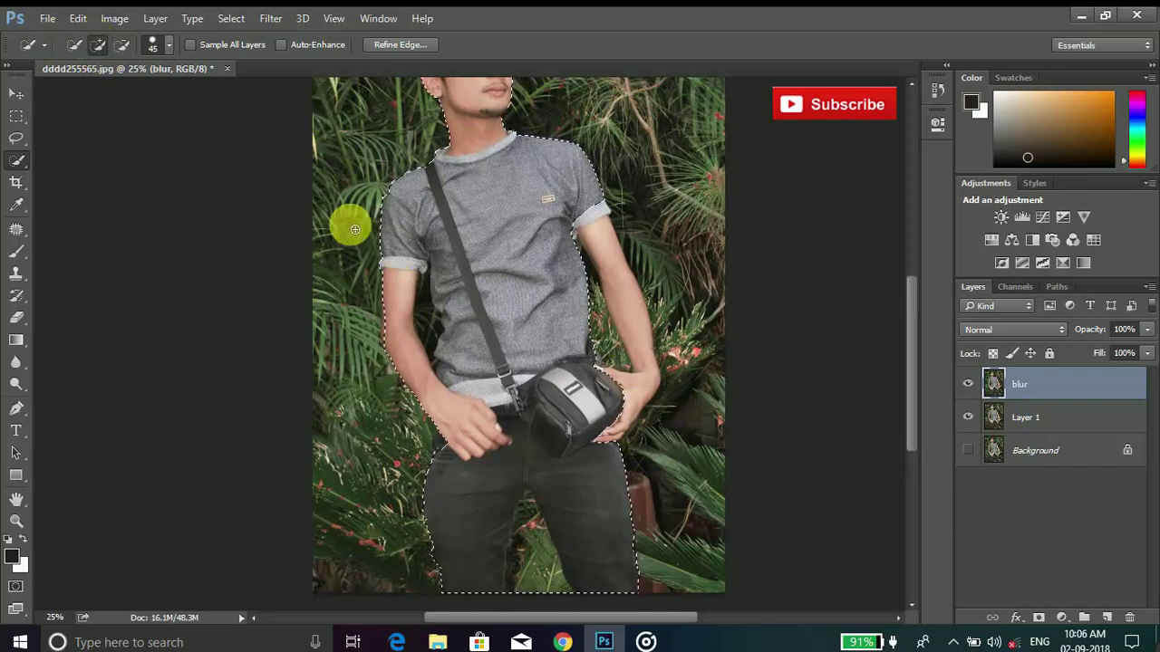
{"action": "mouse_move", "coordinate": [565, 406]}
{"action": "left_mouse_down"}
{"action": "mouse_move", "coordinate": [595, 427]}
{"action": "mouse_move", "coordinate": [627, 419]}
{"action": "left_mouse_up"}
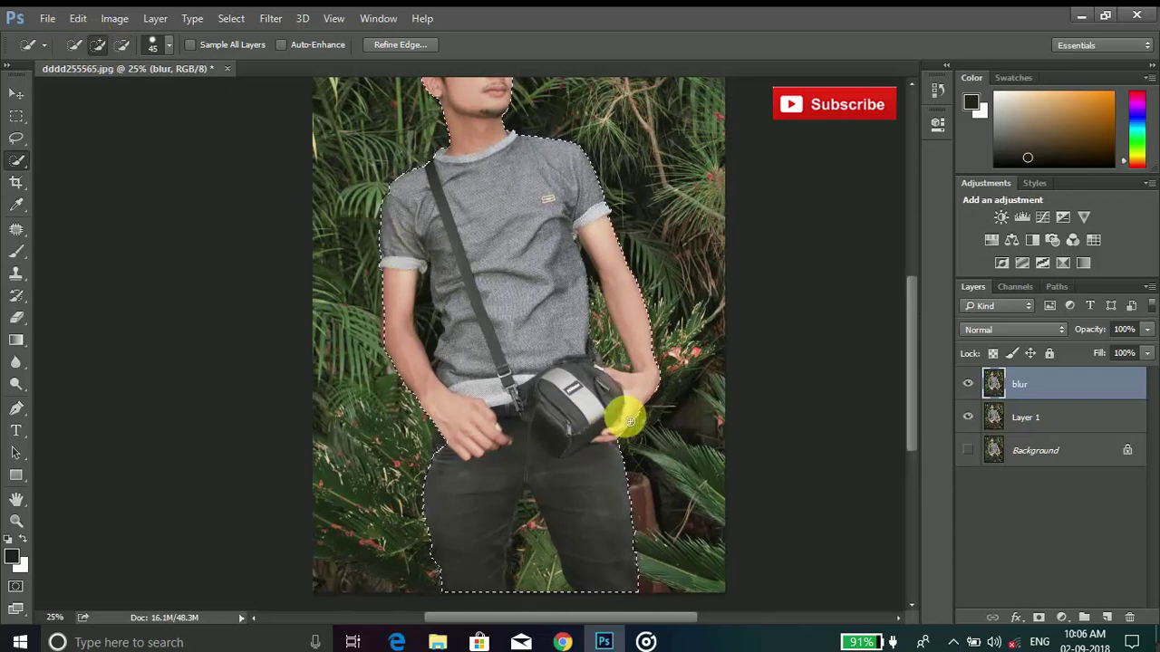
{"action": "scroll", "coordinate": [539, 306], "scroll_direction": "up", "scroll_amount": 5}
{"action": "mouse_move", "coordinate": [486, 305]}
{"action": "left_mouse_down"}
{"action": "mouse_move", "coordinate": [601, 384]}
{"action": "mouse_move", "coordinate": [538, 275]}
{"action": "left_mouse_up"}
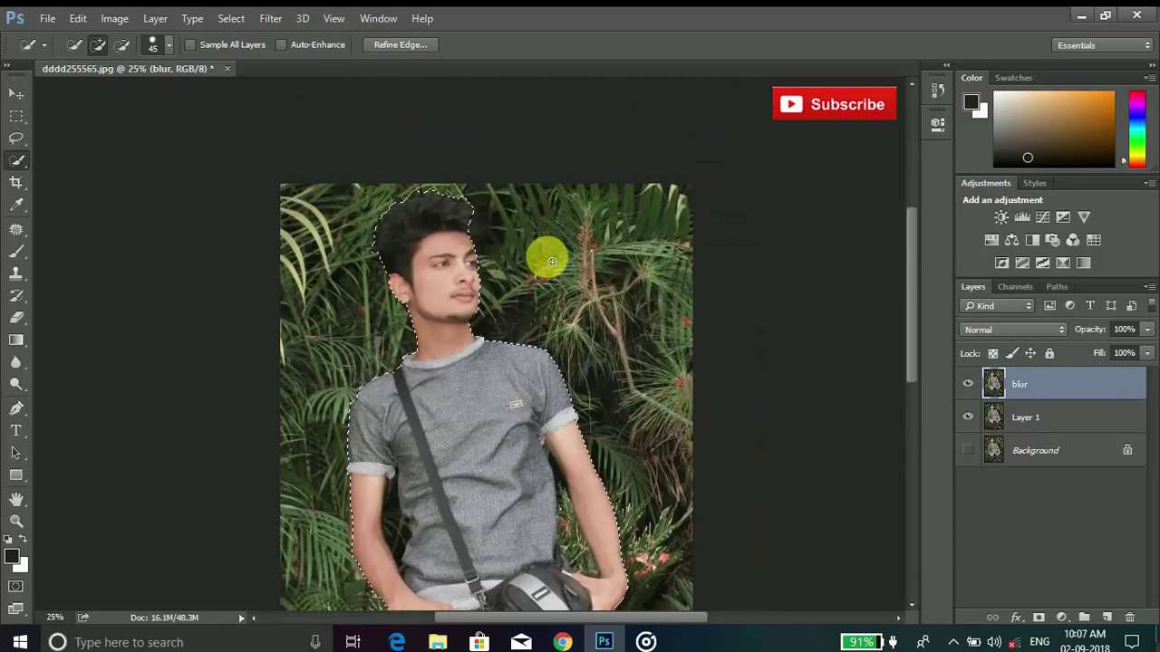
With a smaller size-15 brush, extend the selection along the top hair edge
{"action": "scroll", "coordinate": [546, 257], "scroll_direction": "up", "scroll_amount": 1}
{"action": "scroll", "coordinate": [546, 258], "scroll_direction": "up", "scroll_amount": 2}
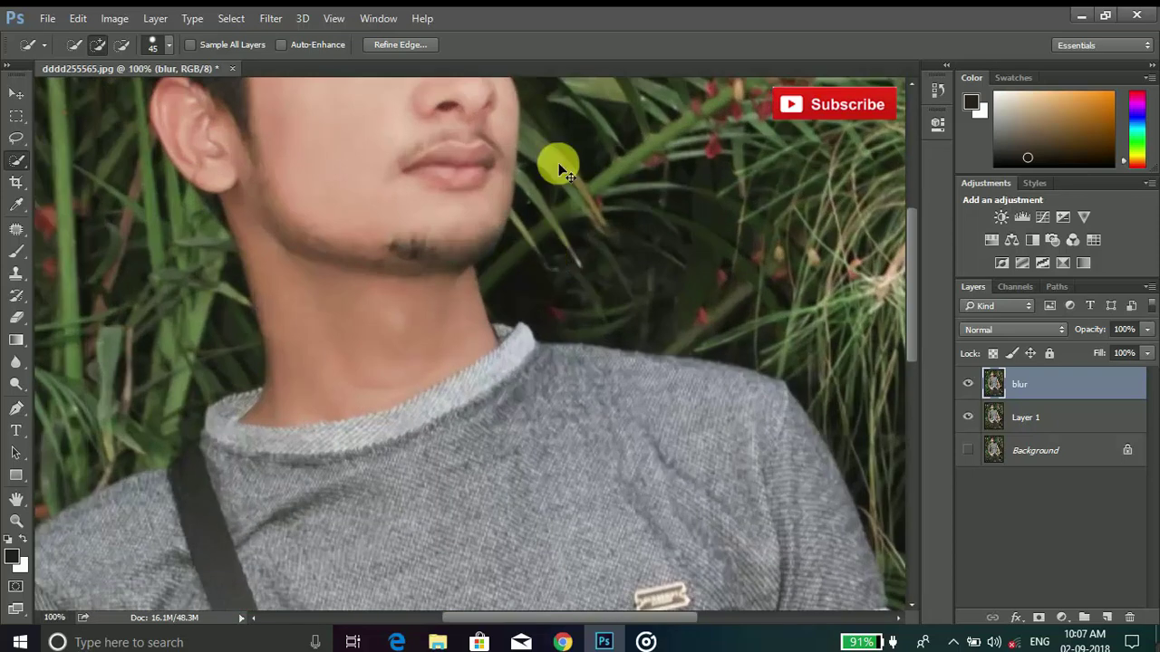
{"action": "scroll", "coordinate": [455, 276], "scroll_direction": "up", "scroll_amount": 1}
{"action": "left_click_drag", "start_coordinate": [455, 276], "coordinate": [455, 364]}
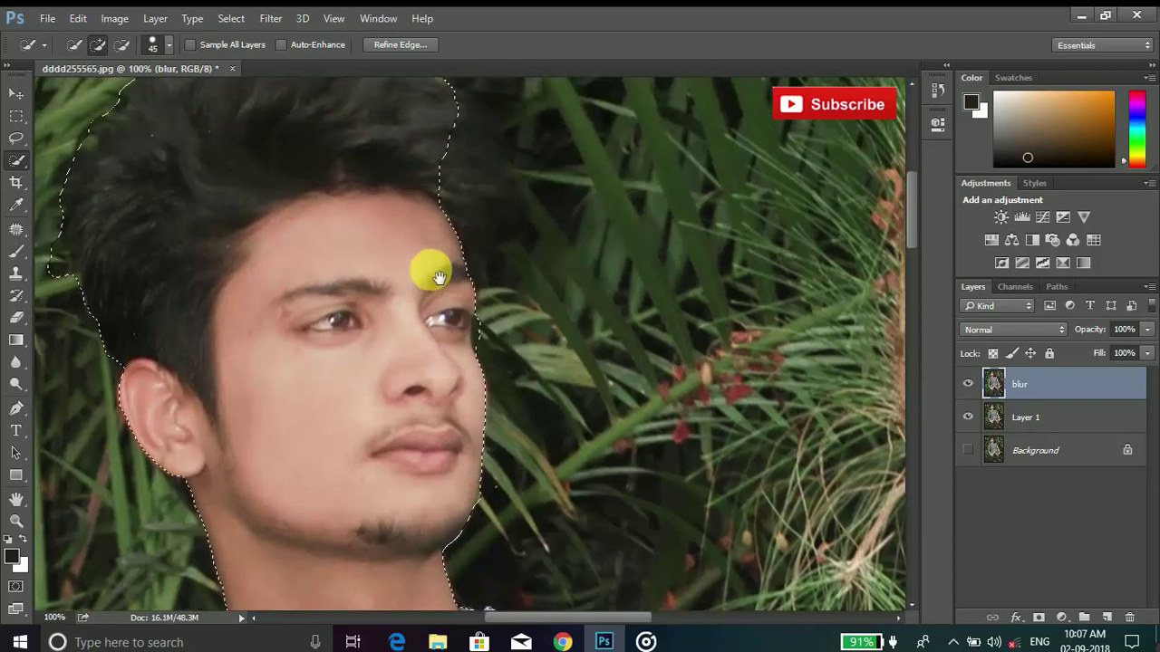
{"action": "left_click", "coordinate": [122, 45]}
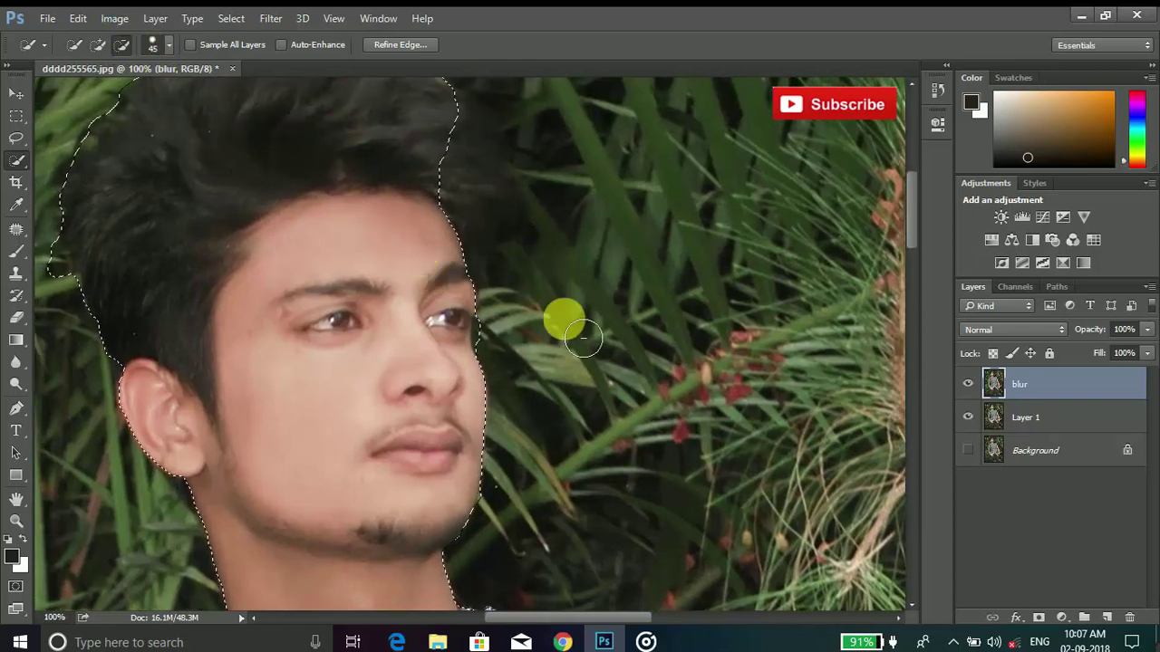
{"action": "key", "text": "bracketleft"}
{"action": "key", "text": "bracketleft"}
{"action": "key", "text": "bracketleft"}
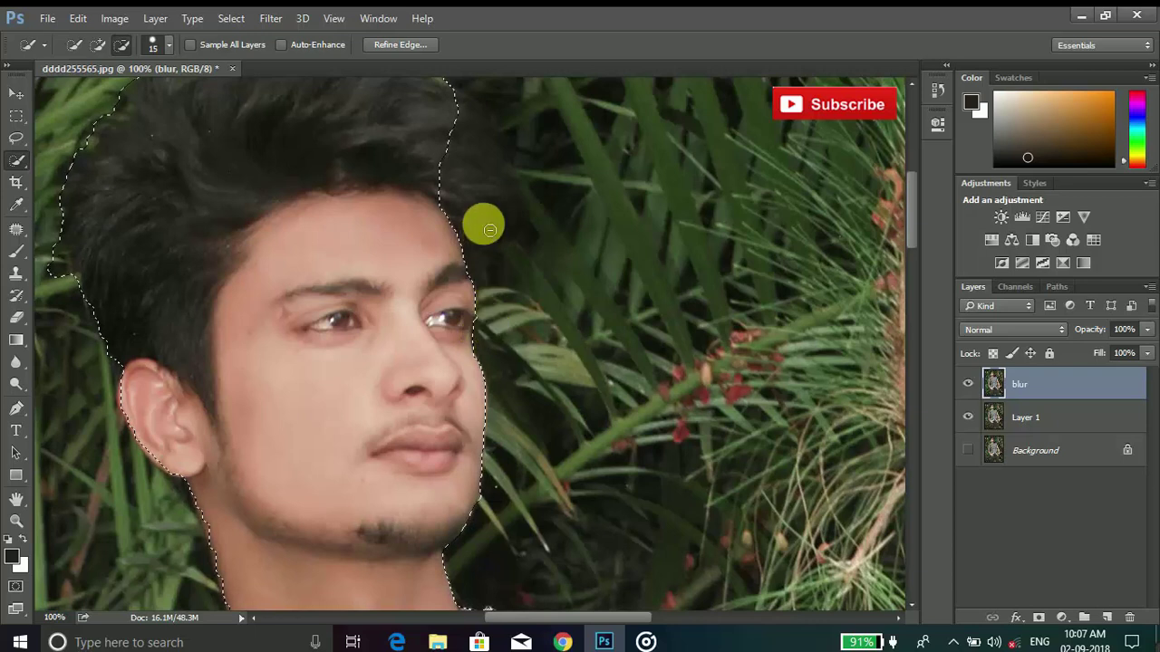
{"action": "left_click_drag", "start_coordinate": [499, 288], "coordinate": [499, 310]}
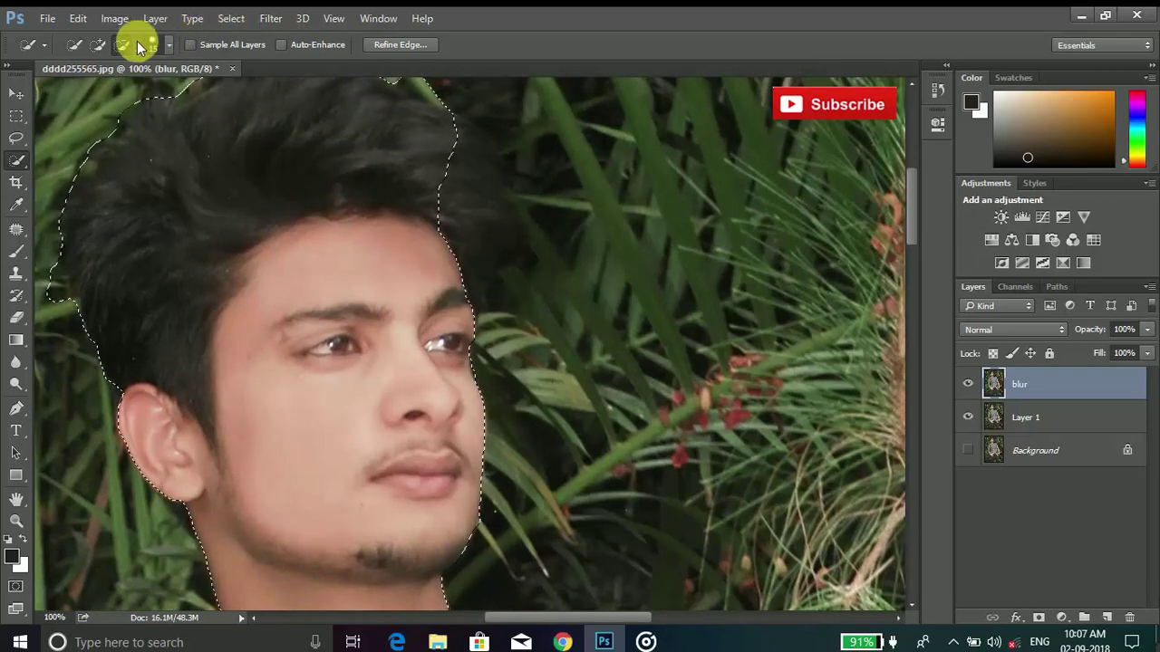
{"action": "left_click", "coordinate": [105, 42]}
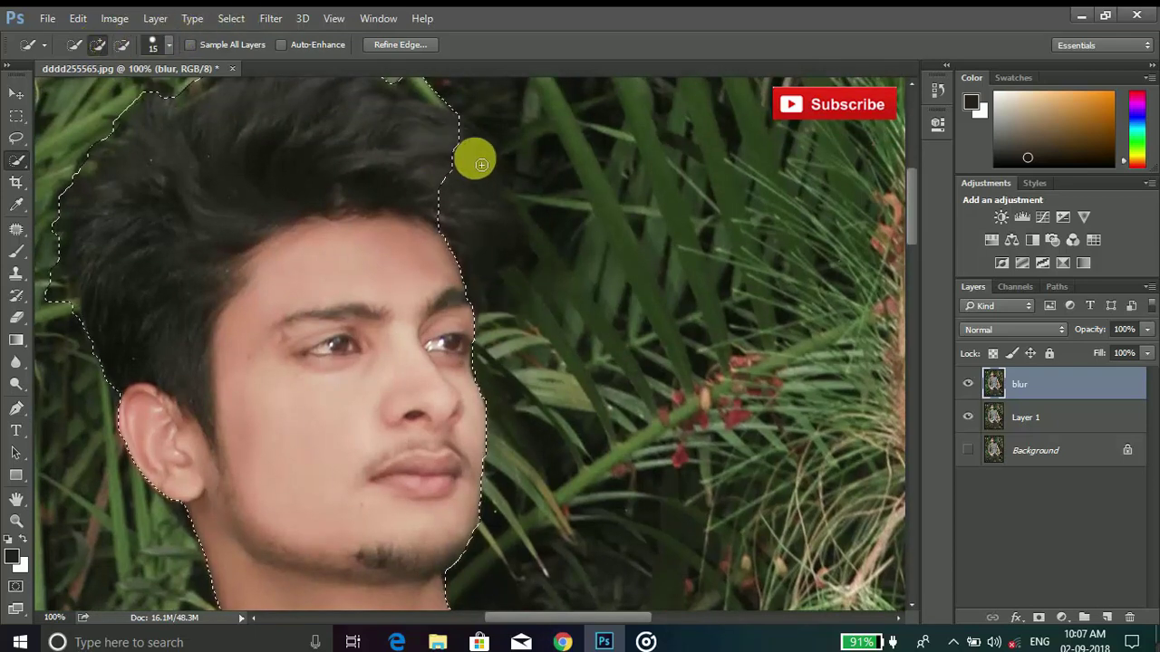
{"action": "mouse_move", "coordinate": [494, 181]}
{"action": "left_mouse_down"}
{"action": "mouse_move", "coordinate": [484, 196]}
{"action": "mouse_move", "coordinate": [499, 239]}
{"action": "left_mouse_up"}
Subtract the foliage beside the man's face from the selection
{"action": "left_click", "coordinate": [122, 45]}
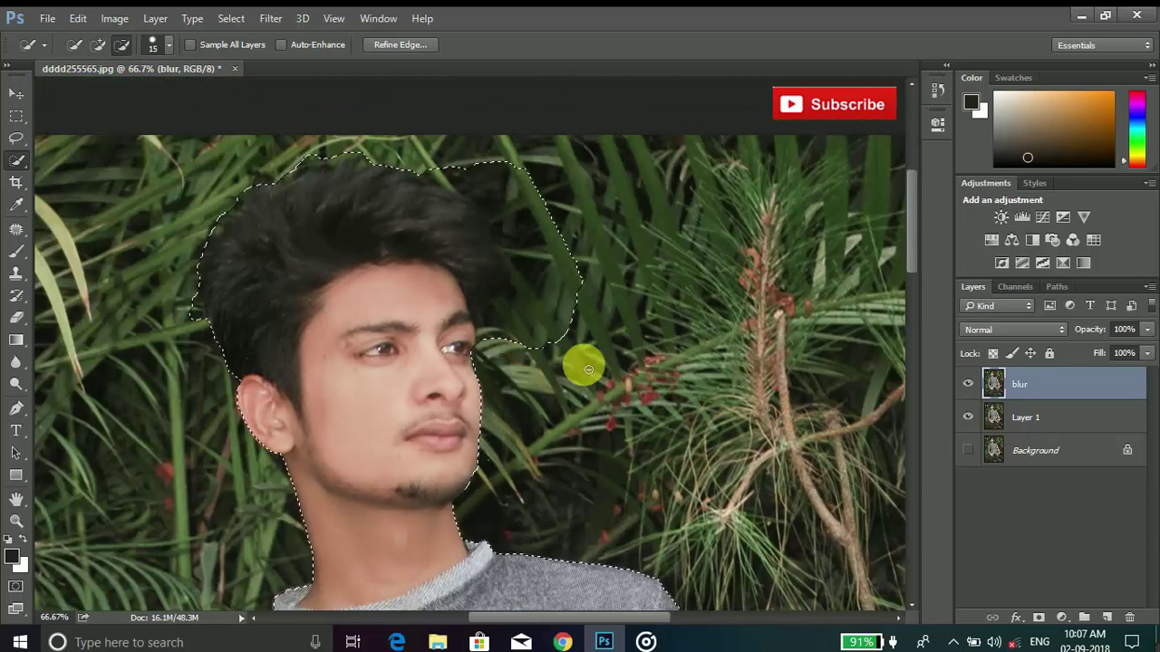
{"action": "mouse_move", "coordinate": [580, 362]}
{"action": "left_mouse_down"}
{"action": "mouse_move", "coordinate": [485, 355]}
{"action": "mouse_move", "coordinate": [489, 324]}
{"action": "mouse_move", "coordinate": [515, 306]}
{"action": "mouse_move", "coordinate": [526, 278]}
{"action": "mouse_move", "coordinate": [531, 316]}
{"action": "mouse_move", "coordinate": [513, 232]}
{"action": "mouse_move", "coordinate": [608, 326]}
{"action": "mouse_move", "coordinate": [531, 163]}
{"action": "mouse_move", "coordinate": [593, 307]}
{"action": "mouse_move", "coordinate": [476, 235]}
{"action": "mouse_move", "coordinate": [391, 155]}
{"action": "mouse_move", "coordinate": [284, 163]}
{"action": "left_mouse_up"}
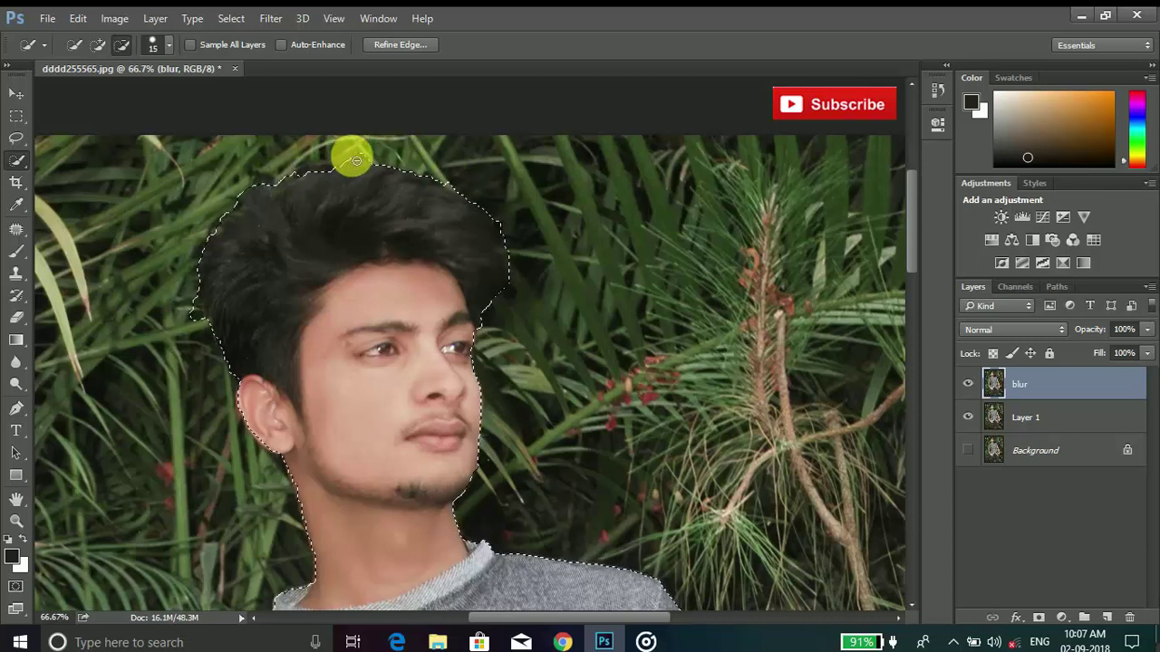
{"action": "left_click_drag", "start_coordinate": [401, 383], "coordinate": [414, 251]}
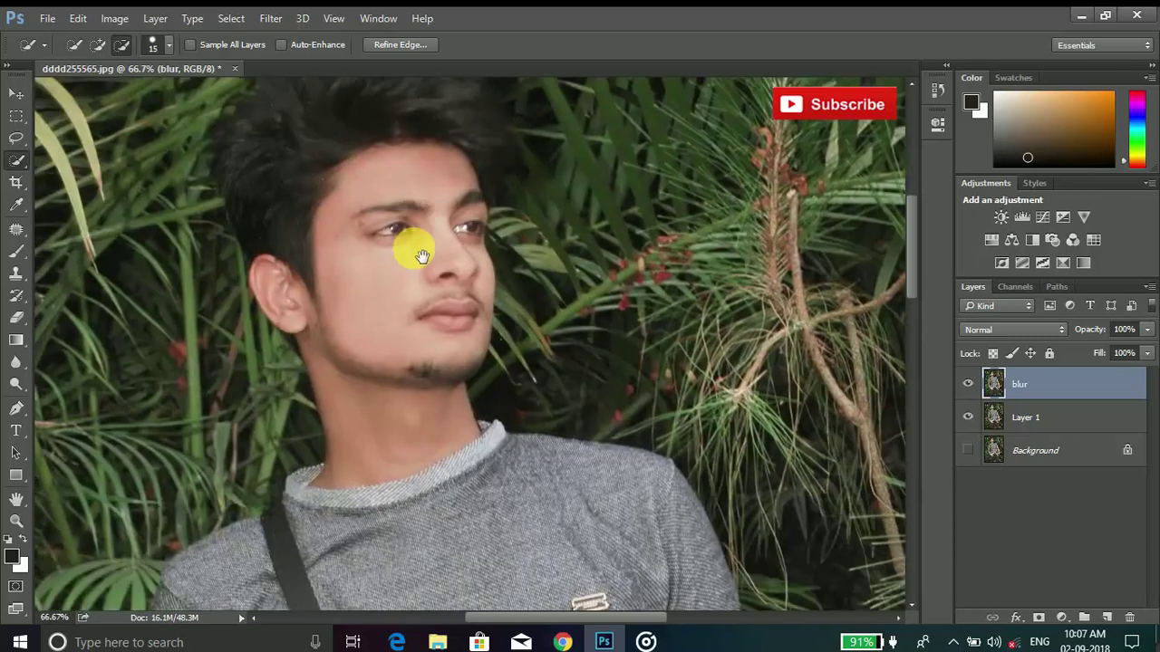
{"action": "left_click_drag", "start_coordinate": [399, 516], "coordinate": [408, 394]}
{"action": "scroll", "coordinate": [321, 263], "scroll_direction": "up", "scroll_amount": 5}
{"action": "scroll", "coordinate": [349, 155], "scroll_direction": "down", "scroll_amount": 3}
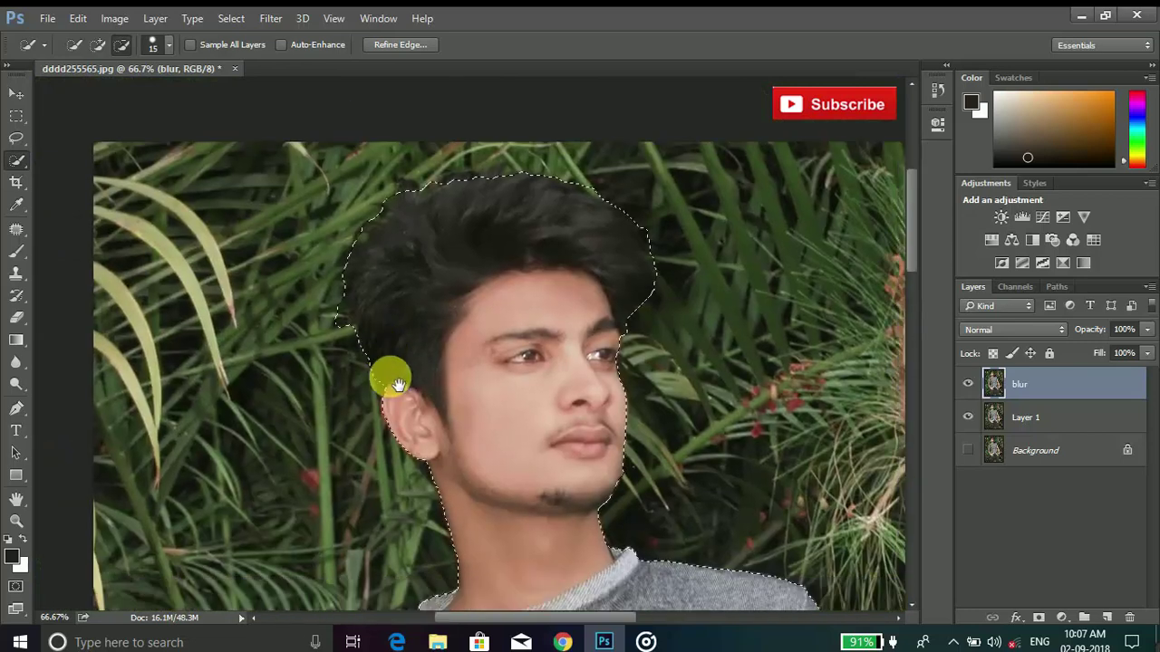
{"action": "scroll", "coordinate": [402, 326], "scroll_direction": "down", "scroll_amount": 2}
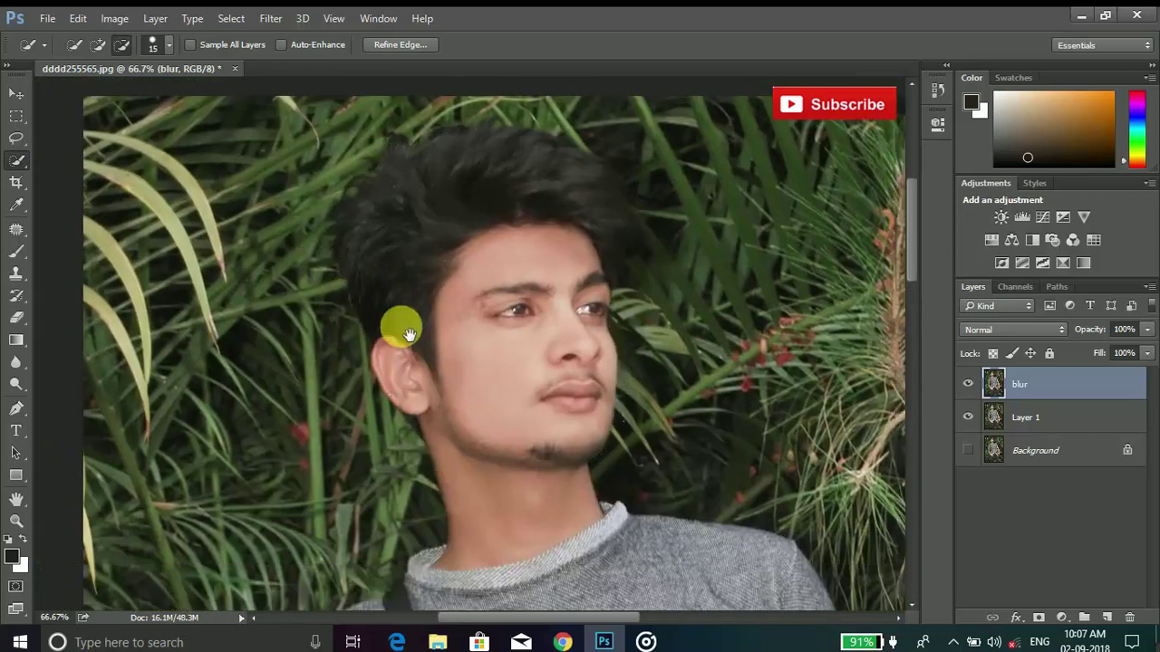
{"action": "scroll", "coordinate": [438, 397], "scroll_direction": "down", "scroll_amount": 3}
{"action": "scroll", "coordinate": [438, 398], "scroll_direction": "down", "scroll_amount": 1}
{"action": "scroll", "coordinate": [419, 354], "scroll_direction": "down", "scroll_amount": 2}
Exclude the dark gap between the left arm and shirt using a size-50 brush
{"action": "scroll", "coordinate": [420, 409], "scroll_direction": "down", "scroll_amount": 1}
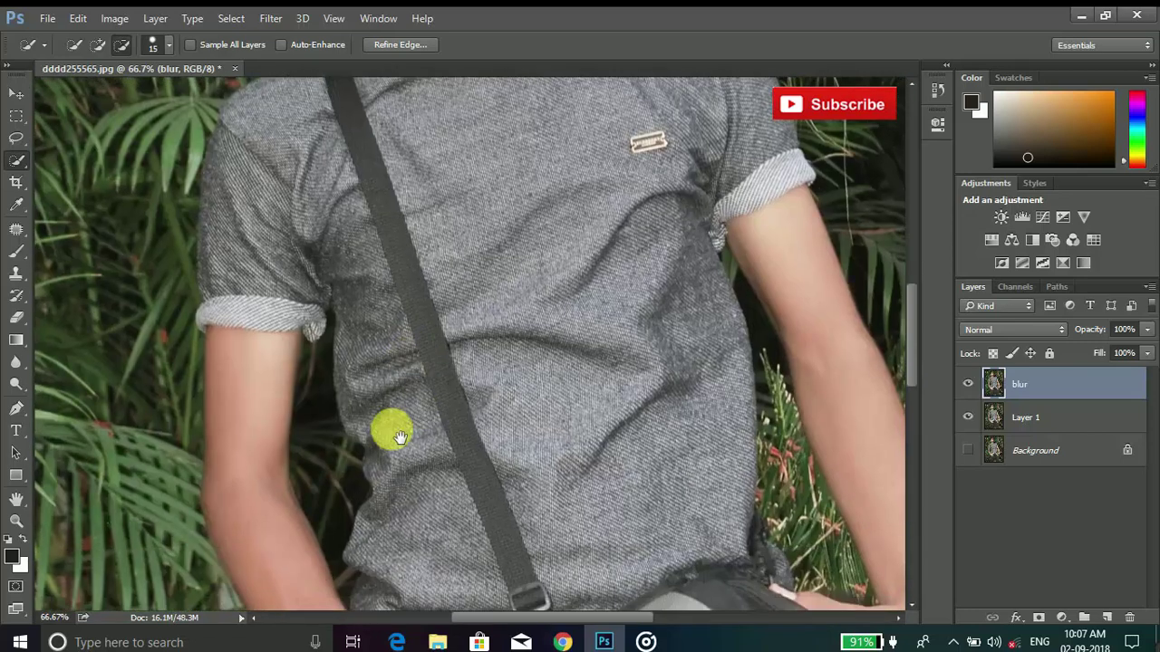
{"action": "scroll", "coordinate": [391, 432], "scroll_direction": "down", "scroll_amount": 2}
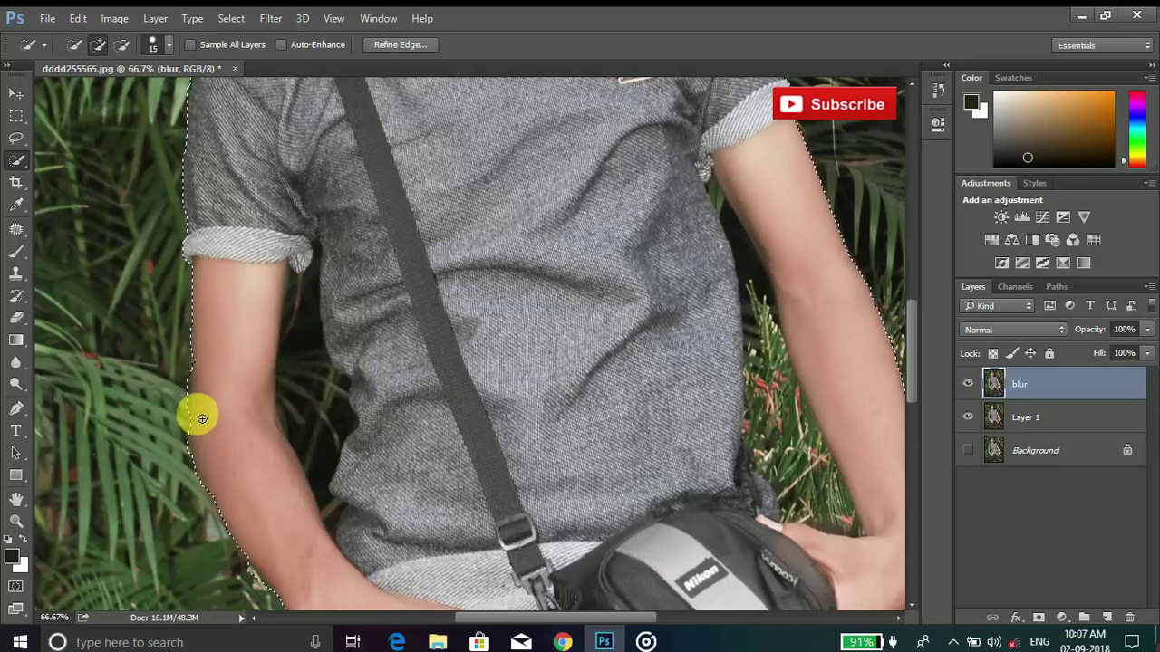
{"action": "left_click", "coordinate": [121, 44]}
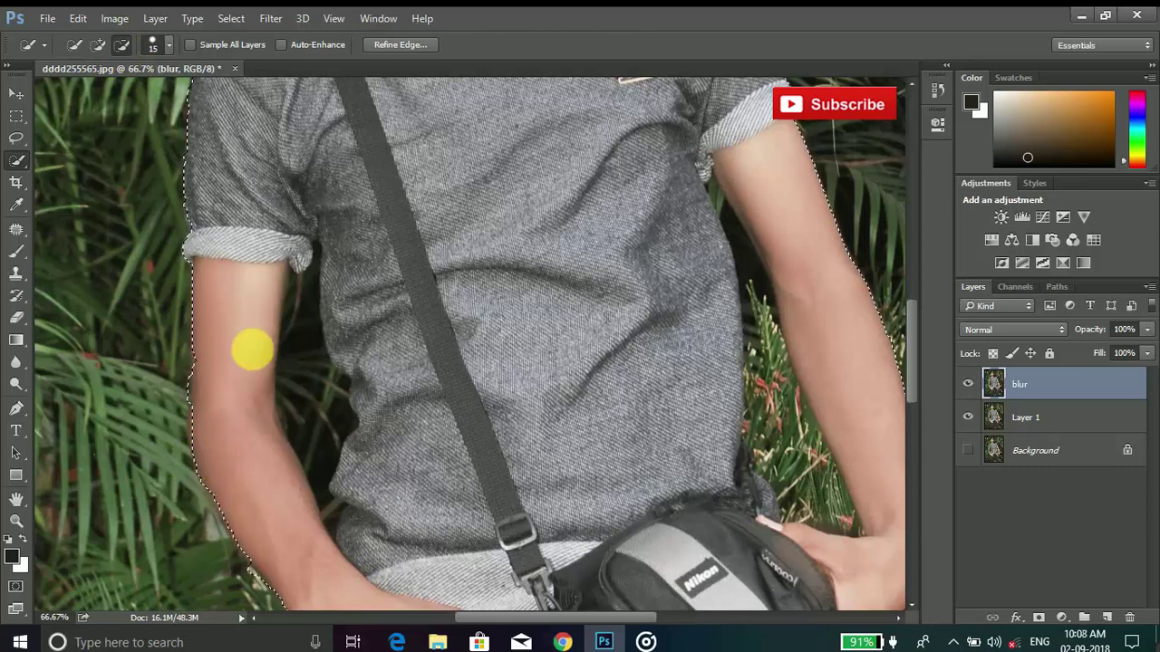
{"action": "left_click_drag", "start_coordinate": [318, 357], "coordinate": [273, 352]}
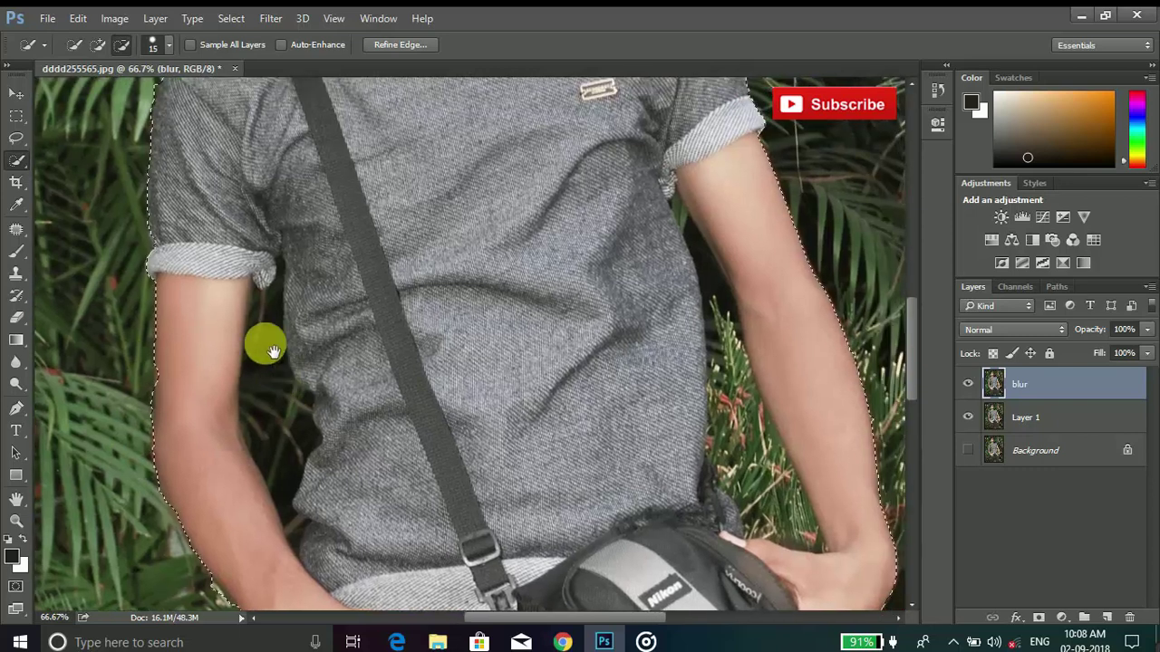
{"action": "left_click", "coordinate": [97, 45]}
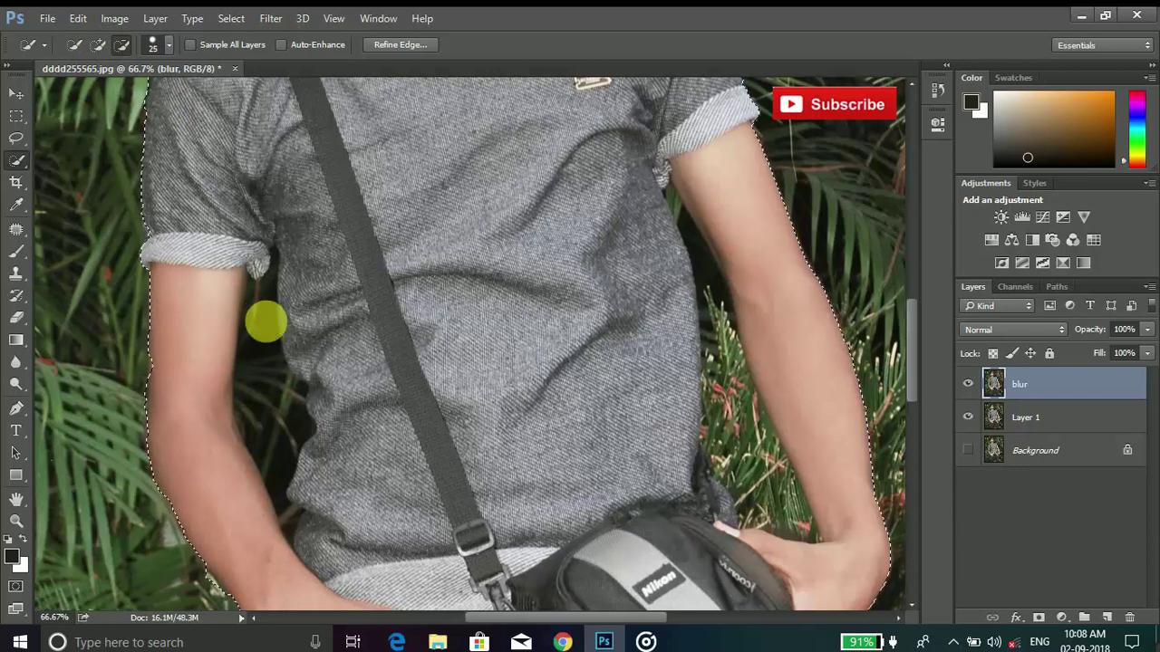
{"action": "key", "text": "bracketright"}
{"action": "key", "text": "bracketright"}
{"action": "key", "text": "bracketright"}
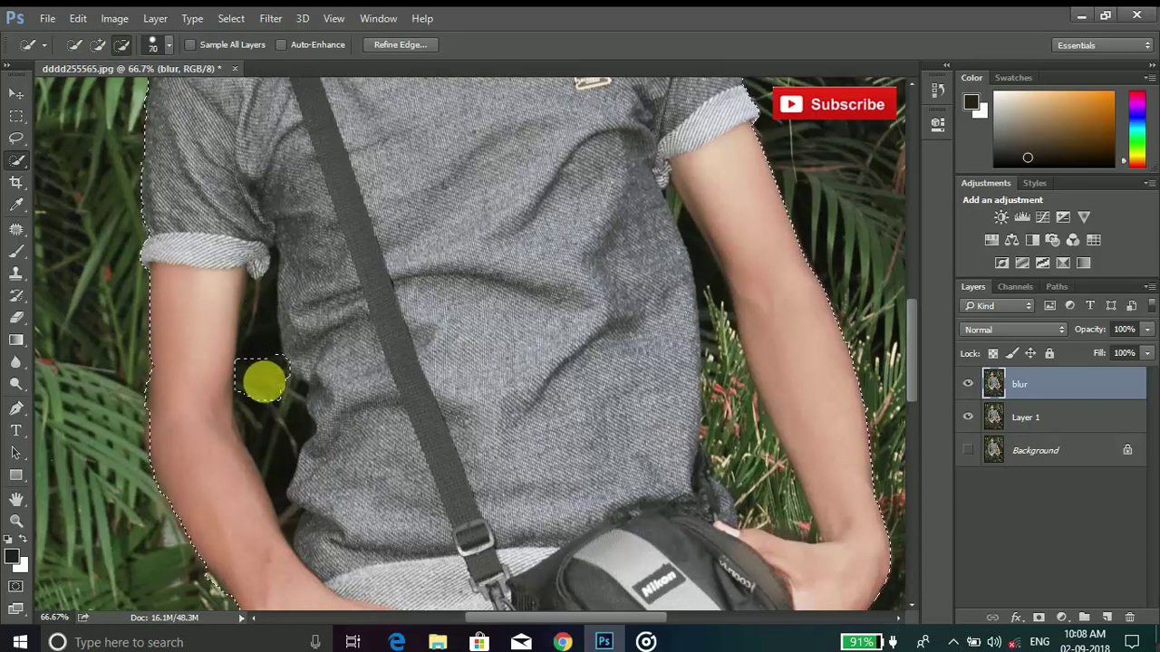
{"action": "left_click_drag", "start_coordinate": [264, 382], "coordinate": [286, 409]}
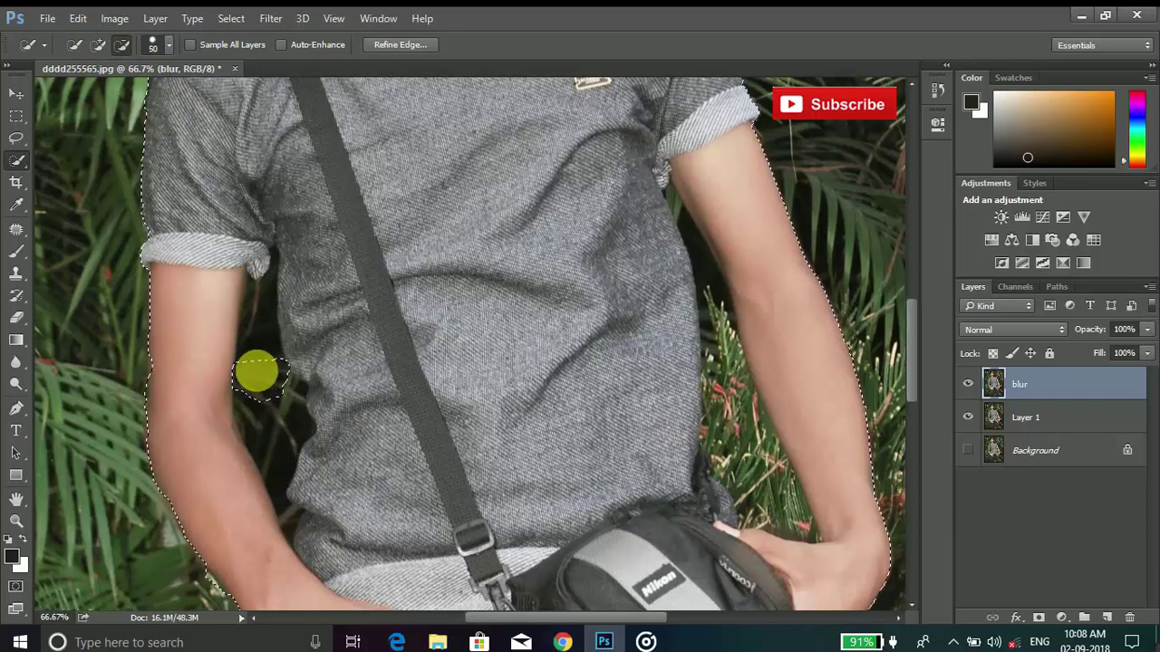
{"action": "left_click_drag", "start_coordinate": [256, 374], "coordinate": [280, 395]}
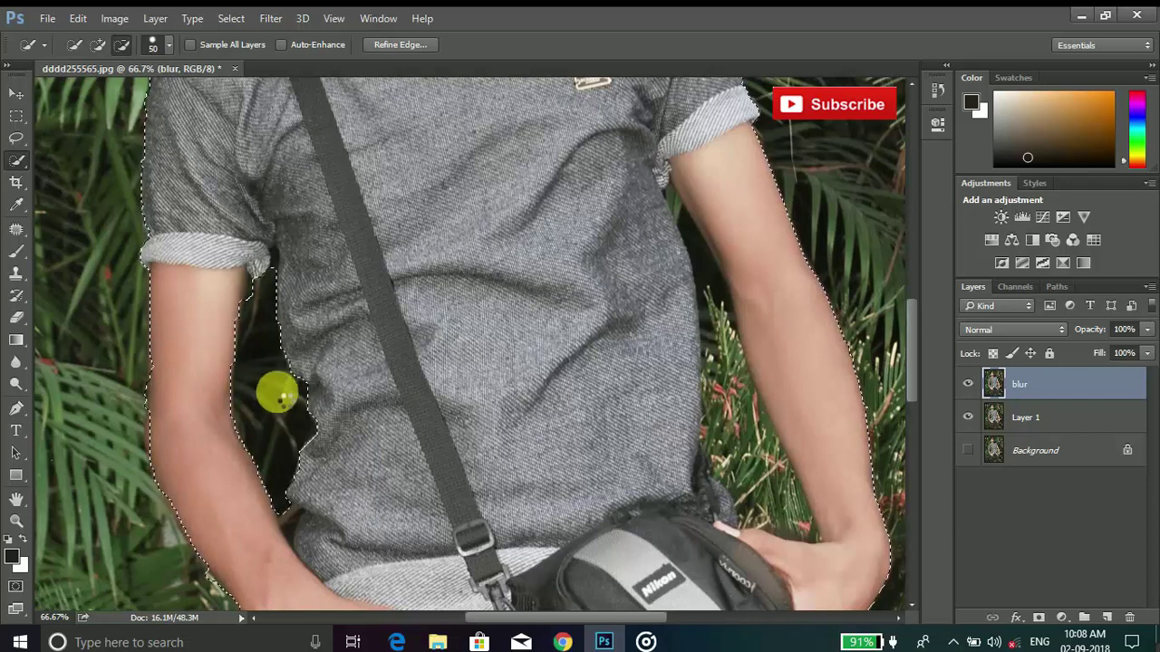
{"action": "key", "text": "ctrl+d"}
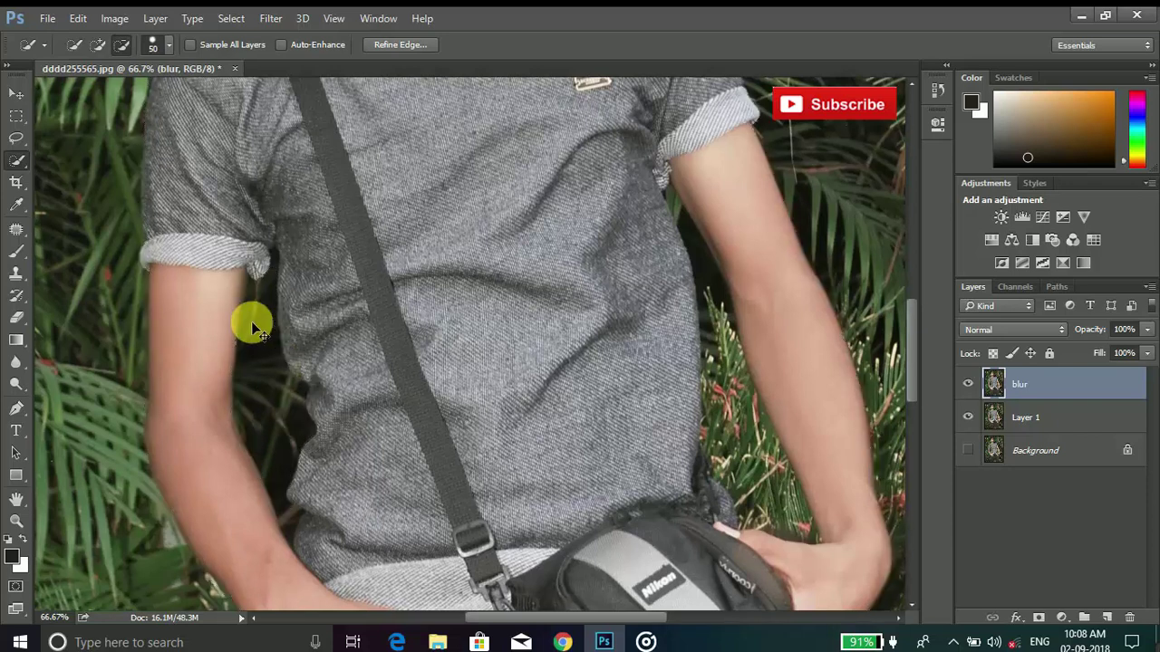
{"action": "key", "text": "ctrl+plus"}
{"action": "key", "text": "ctrl+plus"}
{"action": "left_click_drag", "start_coordinate": [238, 329], "coordinate": [490, 376]}
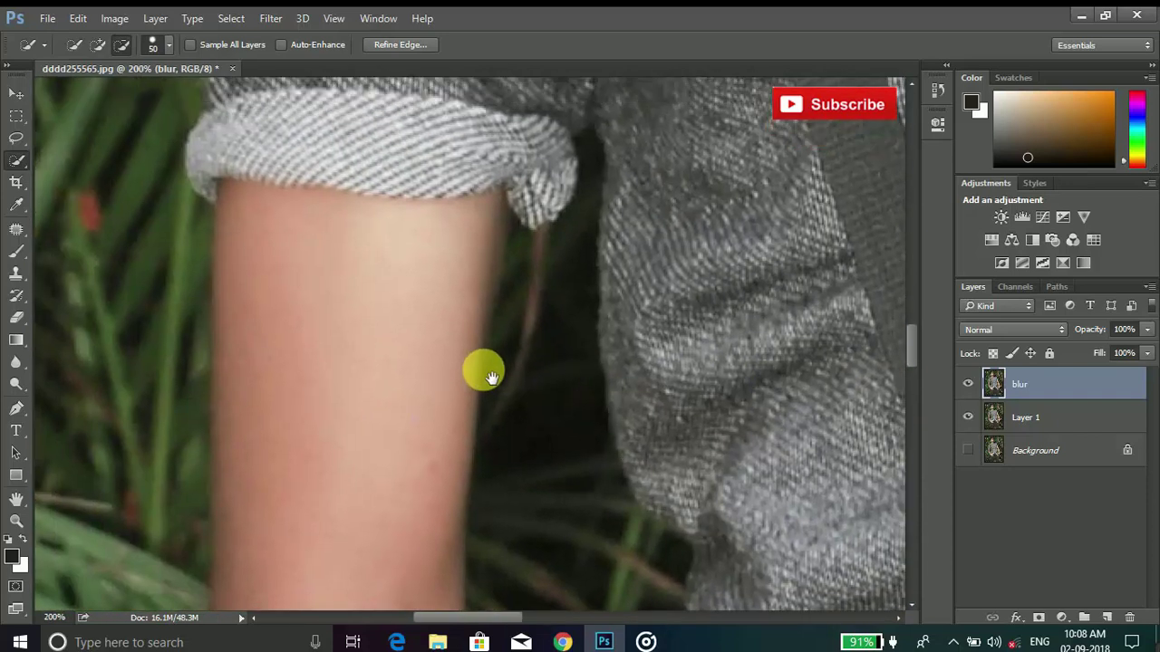
Reselect the figure and remove the rest of the dark gap near the sleeve
{"action": "key", "text": "ctrl+shift+d"}
{"action": "key", "text": "bracketleft"}
{"action": "key", "text": "bracketleft"}
{"action": "key", "text": "bracketleft"}
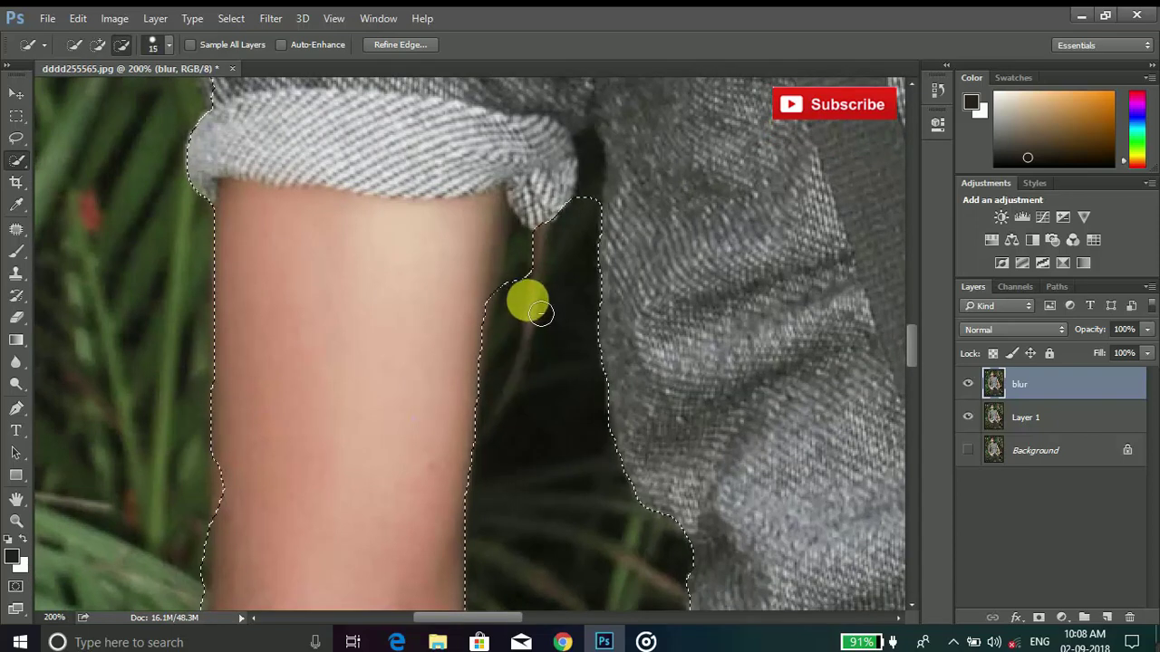
{"action": "key", "text": "bracketleft"}
{"action": "mouse_move", "coordinate": [540, 313]}
{"action": "left_mouse_down"}
{"action": "mouse_move", "coordinate": [593, 214]}
{"action": "mouse_move", "coordinate": [612, 294]}
{"action": "left_mouse_up"}
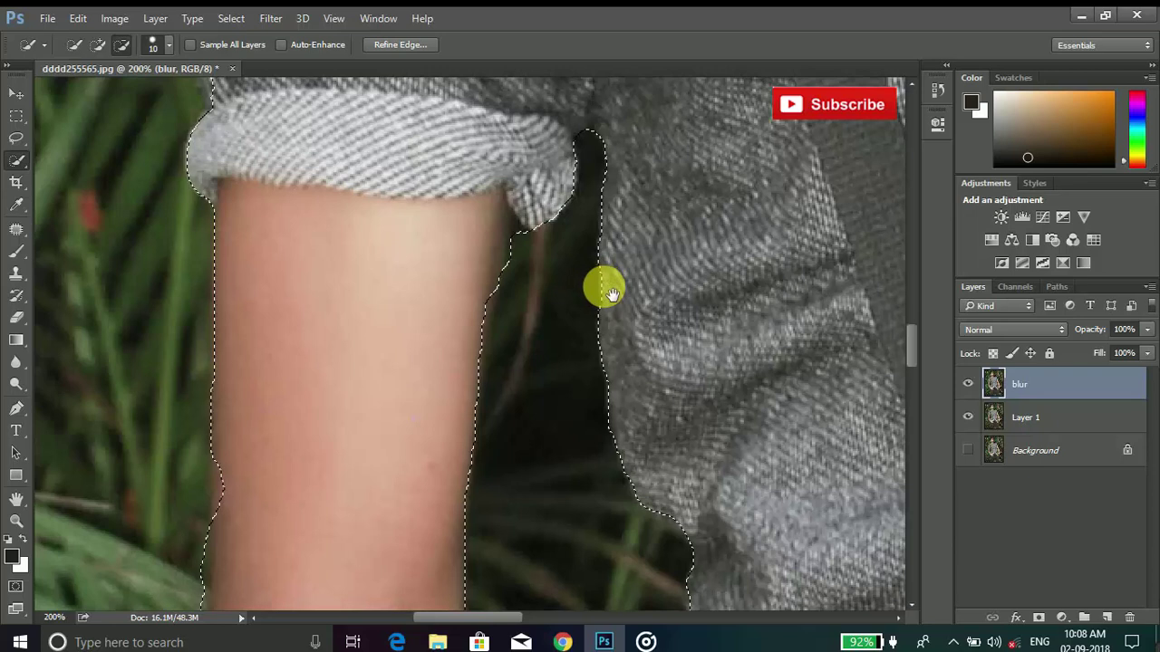
{"action": "scroll", "coordinate": [613, 293], "scroll_direction": "down", "scroll_amount": 3}
{"action": "scroll", "coordinate": [607, 283], "scroll_direction": "down", "scroll_amount": 2}
{"action": "scroll", "coordinate": [549, 280], "scroll_direction": "down", "scroll_amount": 2}
{"action": "scroll", "coordinate": [507, 308], "scroll_direction": "down", "scroll_amount": 2}
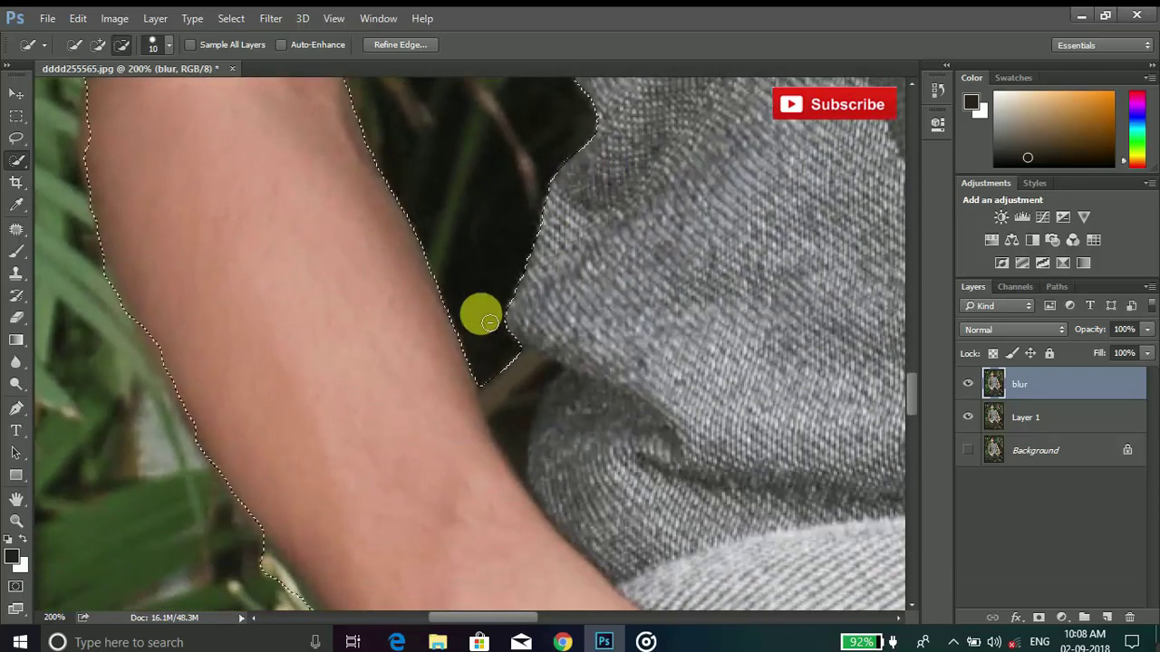
{"action": "left_click_drag", "start_coordinate": [489, 322], "coordinate": [535, 399]}
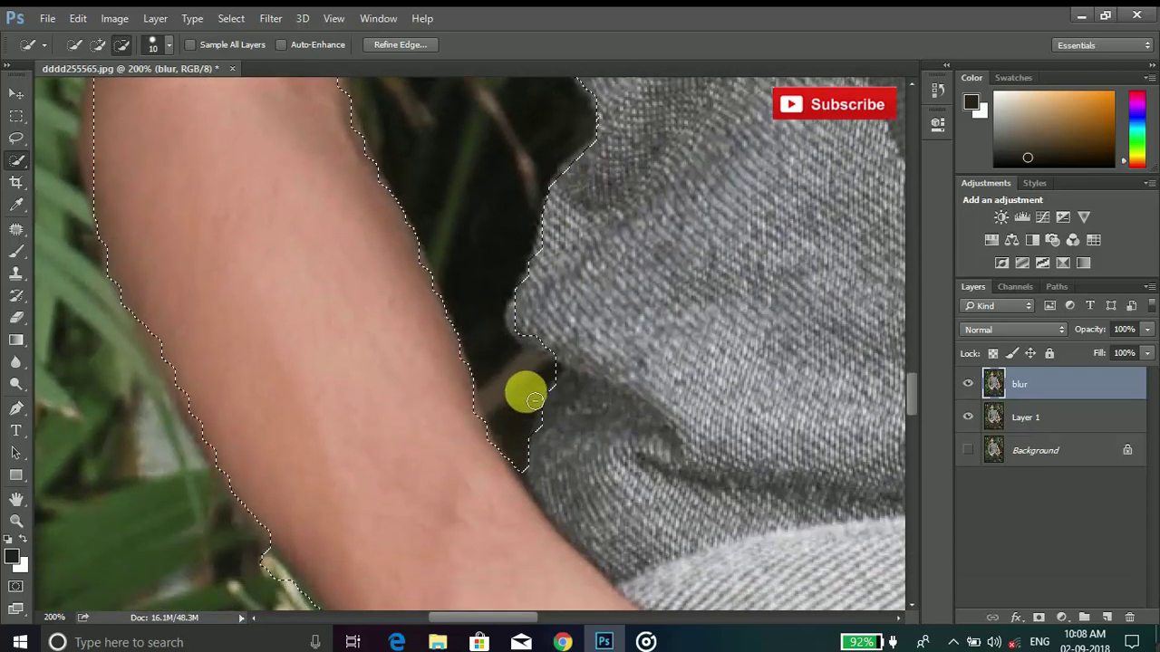
Remove the foliage between the legs, tracing the inner edges of both jeans legs
{"action": "scroll", "coordinate": [517, 272], "scroll_direction": "down", "scroll_amount": 3}
{"action": "scroll", "coordinate": [677, 354], "scroll_direction": "down", "scroll_amount": 2}
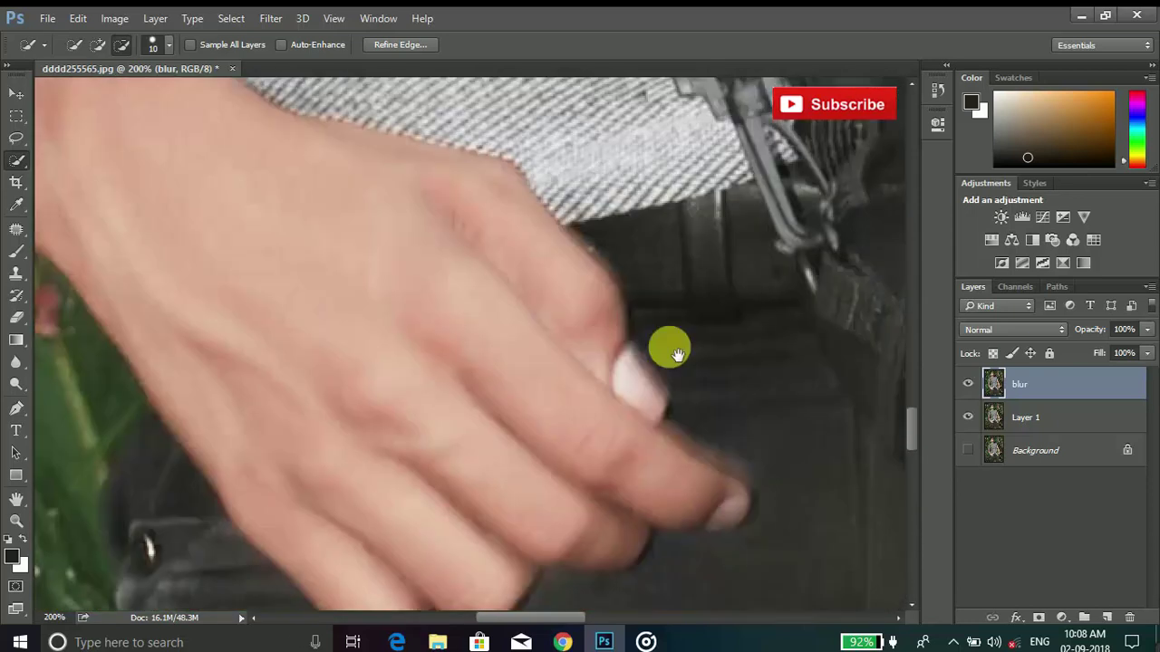
{"action": "scroll", "coordinate": [678, 354], "scroll_direction": "down", "scroll_amount": 5}
{"action": "scroll", "coordinate": [688, 426], "scroll_direction": "down", "scroll_amount": 3}
{"action": "scroll", "coordinate": [629, 292], "scroll_direction": "up", "scroll_amount": 1}
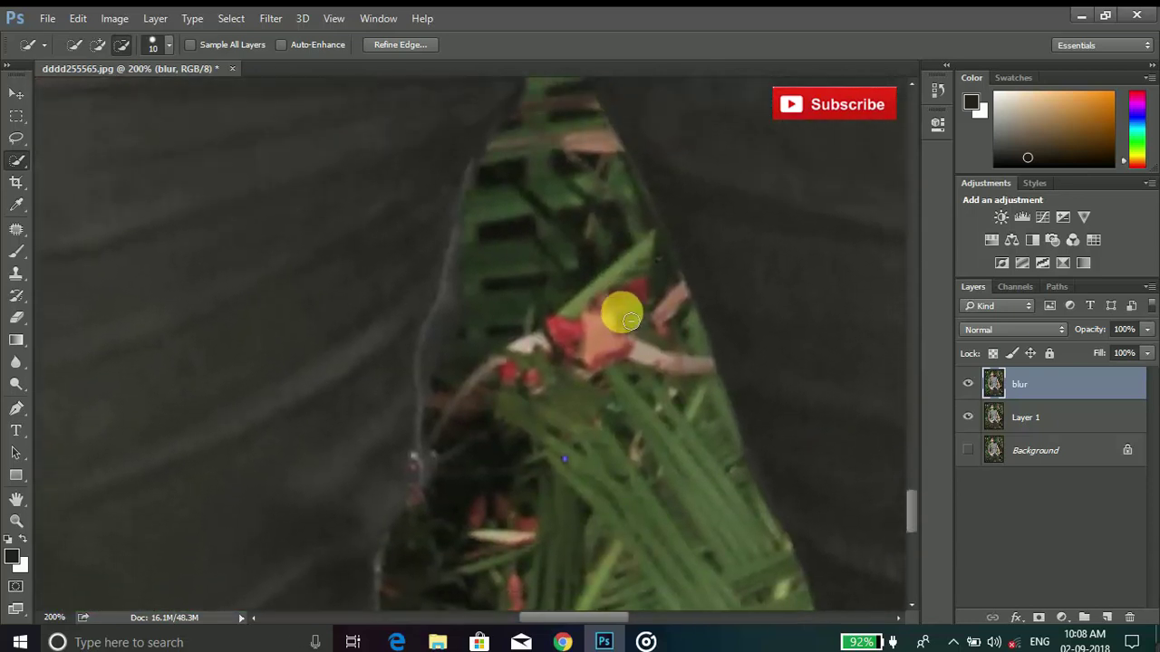
{"action": "scroll", "coordinate": [629, 319], "scroll_direction": "up", "scroll_amount": 1}
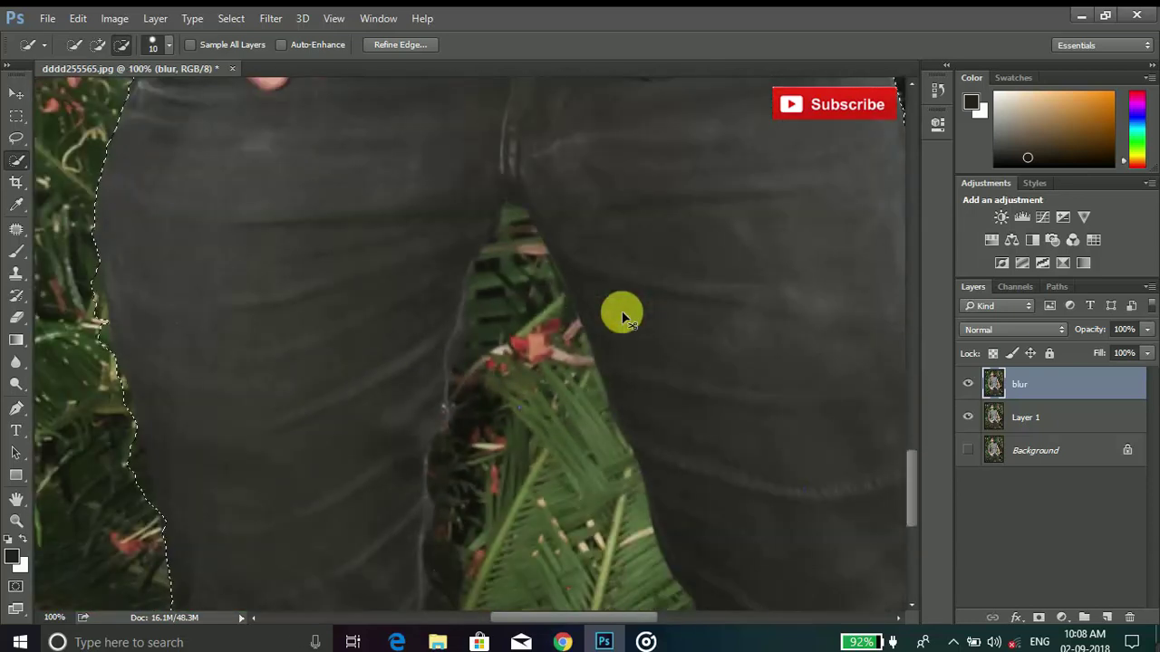
{"action": "key", "text": "ctrl+minus"}
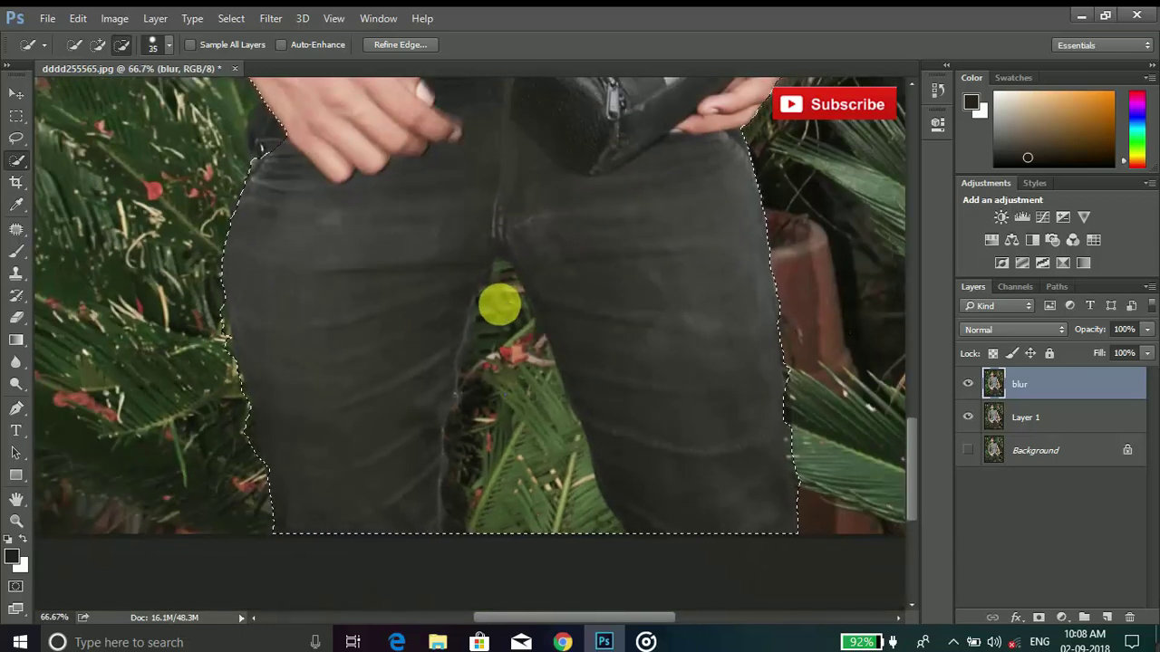
{"action": "mouse_move", "coordinate": [499, 306]}
{"action": "left_mouse_down"}
{"action": "mouse_move", "coordinate": [568, 461]}
{"action": "mouse_move", "coordinate": [492, 552]}
{"action": "mouse_move", "coordinate": [495, 359]}
{"action": "mouse_move", "coordinate": [468, 448]}
{"action": "mouse_move", "coordinate": [466, 393]}
{"action": "mouse_move", "coordinate": [476, 445]}
{"action": "mouse_move", "coordinate": [490, 370]}
{"action": "left_mouse_up"}
{"action": "mouse_move", "coordinate": [502, 326]}
{"action": "left_mouse_down"}
{"action": "mouse_move", "coordinate": [469, 371]}
{"action": "mouse_move", "coordinate": [496, 354]}
{"action": "left_mouse_up"}
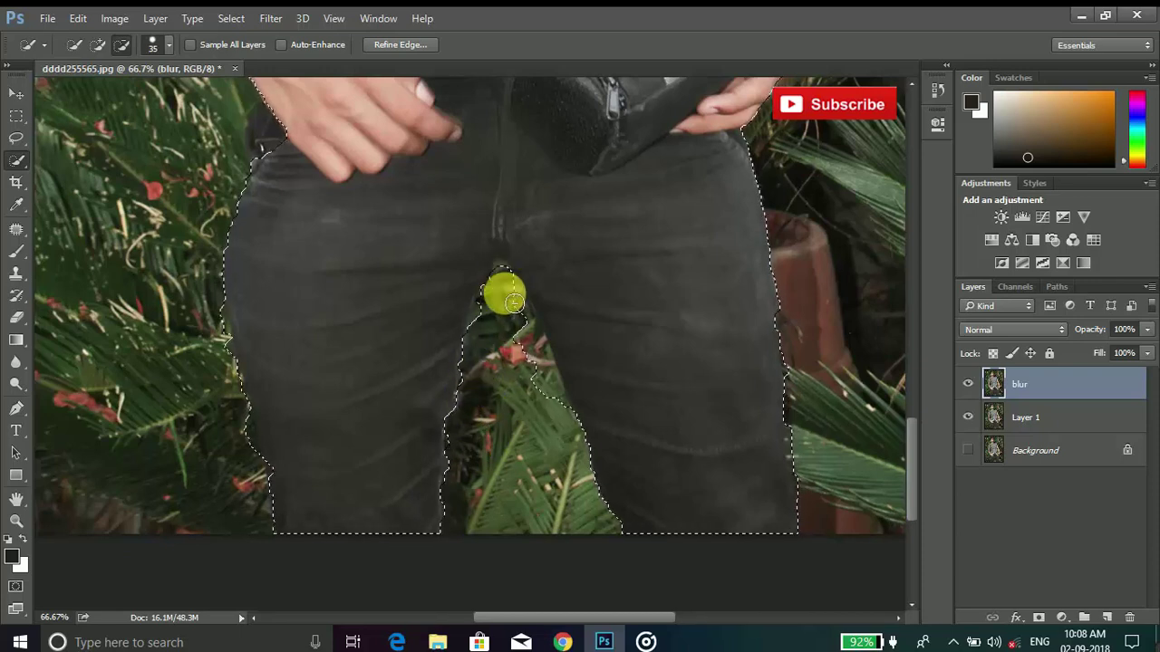
{"action": "left_click_drag", "start_coordinate": [512, 281], "coordinate": [518, 315]}
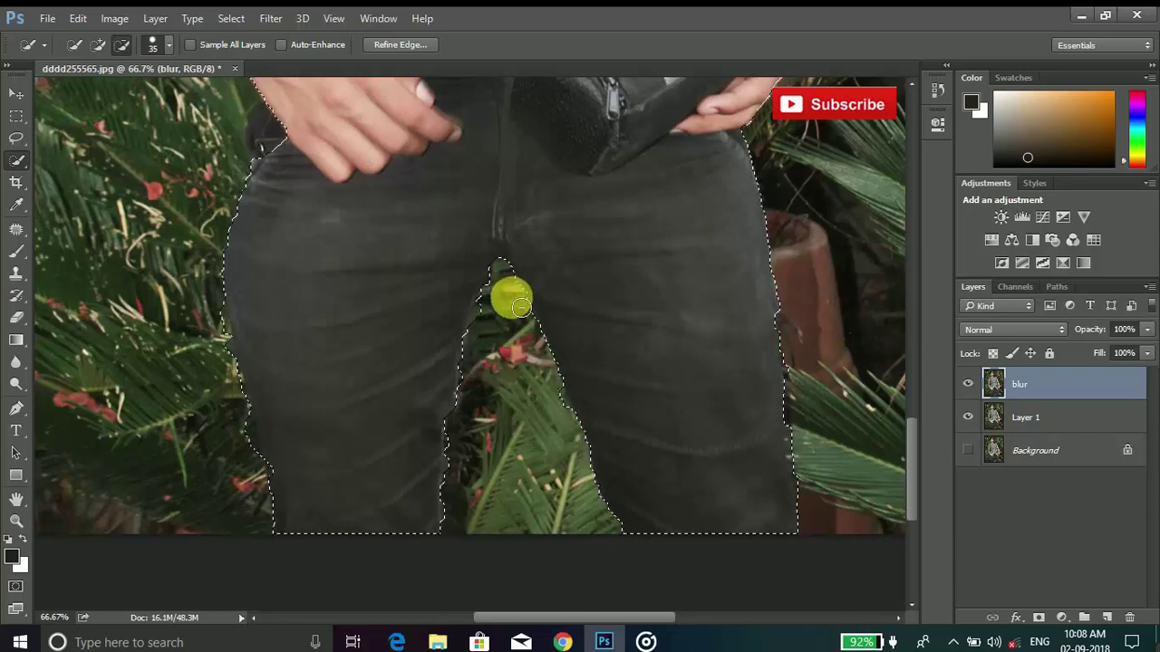
{"action": "mouse_move", "coordinate": [498, 341]}
{"action": "left_mouse_down"}
{"action": "mouse_move", "coordinate": [495, 368]}
{"action": "mouse_move", "coordinate": [563, 415]}
{"action": "left_mouse_up"}
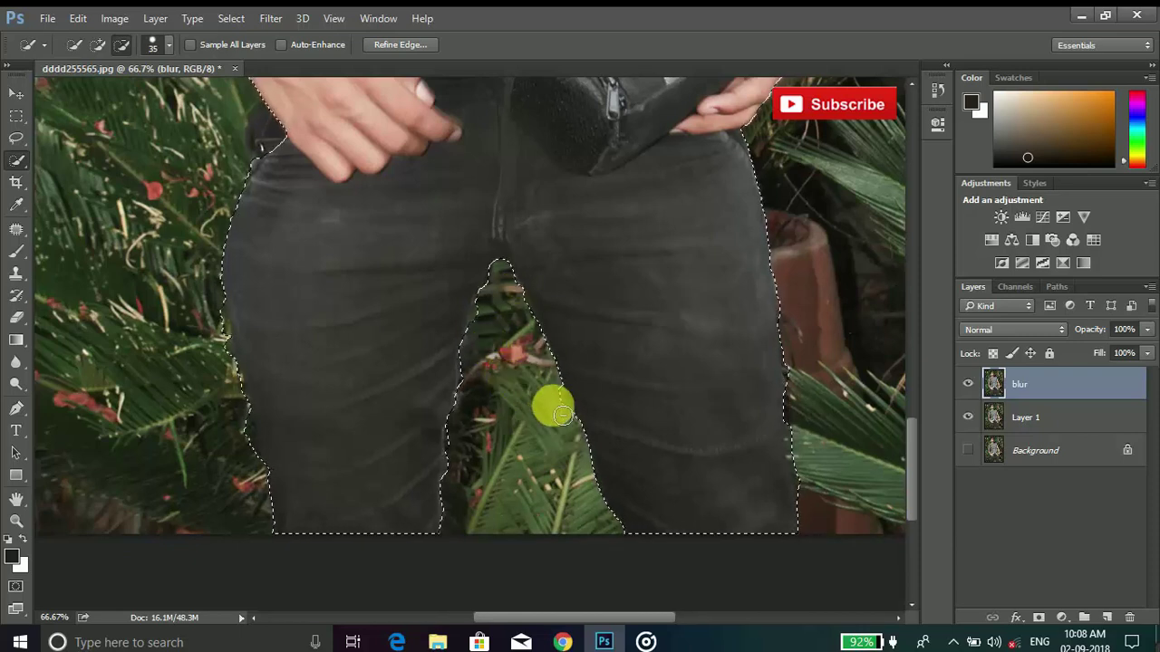
Trim the plants beside the arm, near the bag and in the shirt-arm gap out of the selection
{"action": "scroll", "coordinate": [541, 391], "scroll_direction": "up", "scroll_amount": 2}
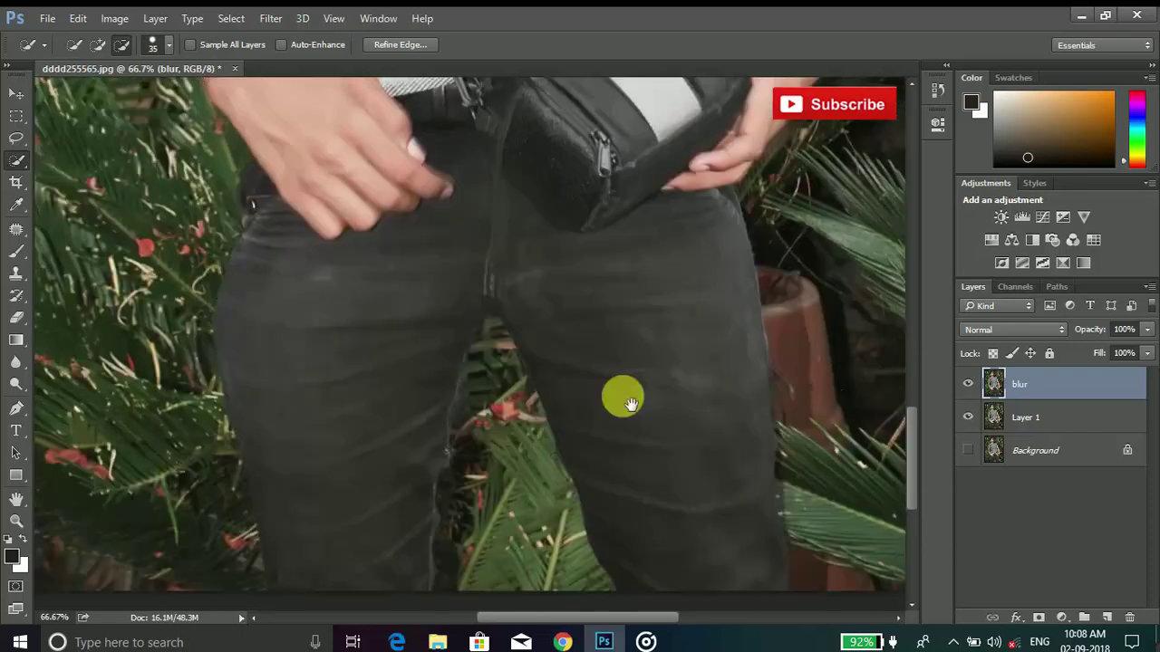
{"action": "scroll", "coordinate": [622, 393], "scroll_direction": "up", "scroll_amount": 3}
{"action": "scroll", "coordinate": [621, 278], "scroll_direction": "up", "scroll_amount": 3}
{"action": "scroll", "coordinate": [668, 302], "scroll_direction": "up", "scroll_amount": 2}
{"action": "left_click", "coordinate": [648, 451]}
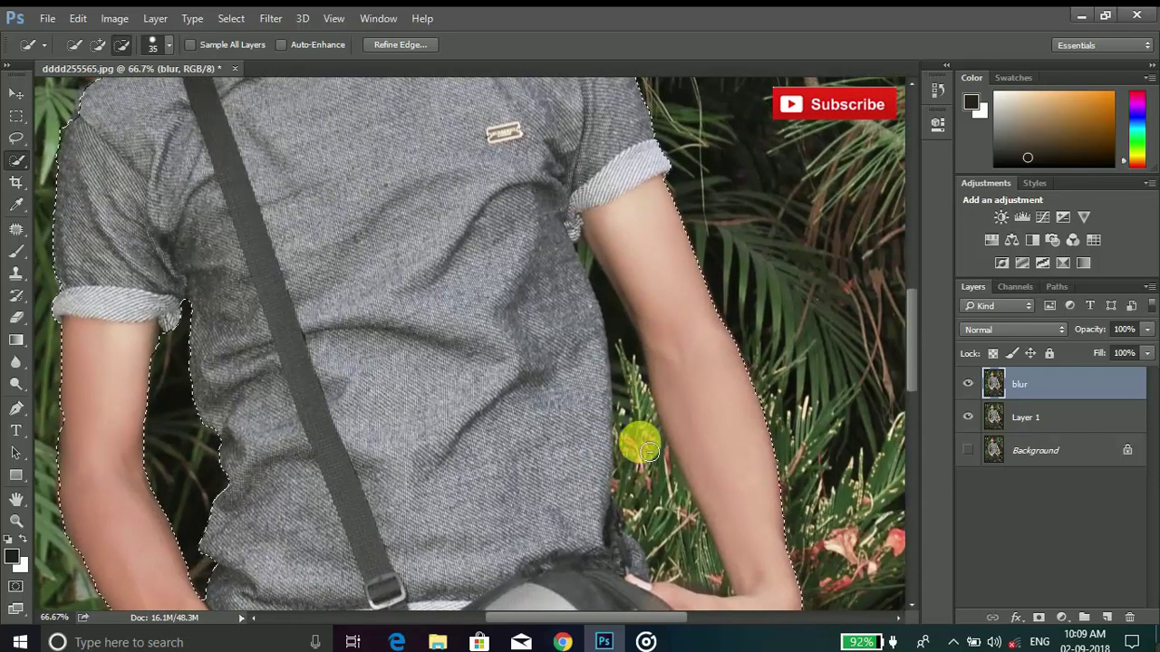
{"action": "left_click_drag", "start_coordinate": [657, 483], "coordinate": [682, 523]}
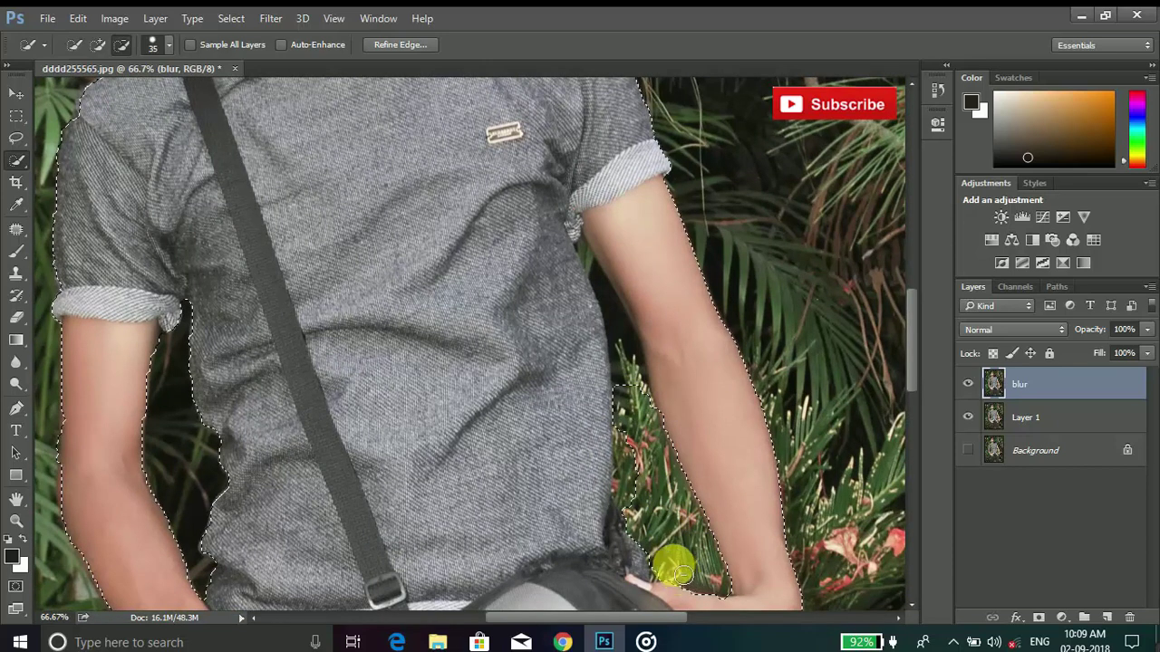
{"action": "left_click_drag", "start_coordinate": [682, 573], "coordinate": [641, 469]}
{"action": "left_click_drag", "start_coordinate": [641, 510], "coordinate": [650, 463]}
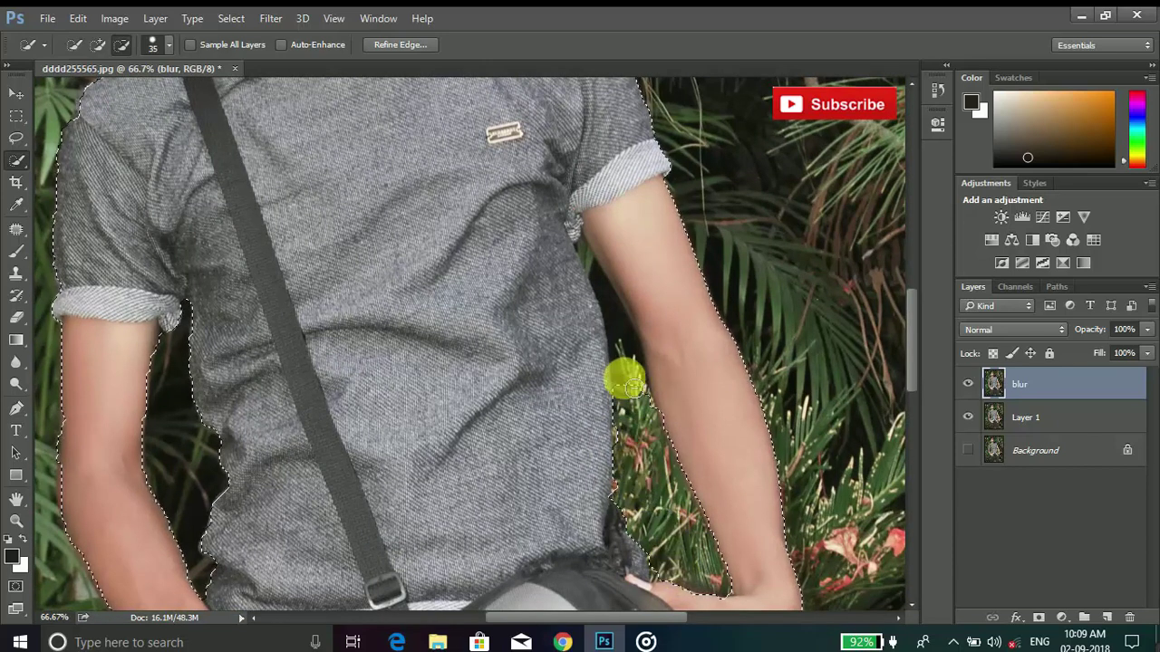
{"action": "mouse_move", "coordinate": [629, 361]}
{"action": "left_mouse_down"}
{"action": "mouse_move", "coordinate": [616, 336]}
{"action": "mouse_move", "coordinate": [646, 391]}
{"action": "mouse_move", "coordinate": [575, 259]}
{"action": "mouse_move", "coordinate": [603, 299]}
{"action": "mouse_move", "coordinate": [577, 241]}
{"action": "mouse_move", "coordinate": [619, 274]}
{"action": "mouse_move", "coordinate": [516, 169]}
{"action": "mouse_move", "coordinate": [535, 226]}
{"action": "mouse_move", "coordinate": [531, 298]}
{"action": "mouse_move", "coordinate": [492, 311]}
{"action": "left_mouse_up"}
{"action": "key", "text": "bracketleft"}
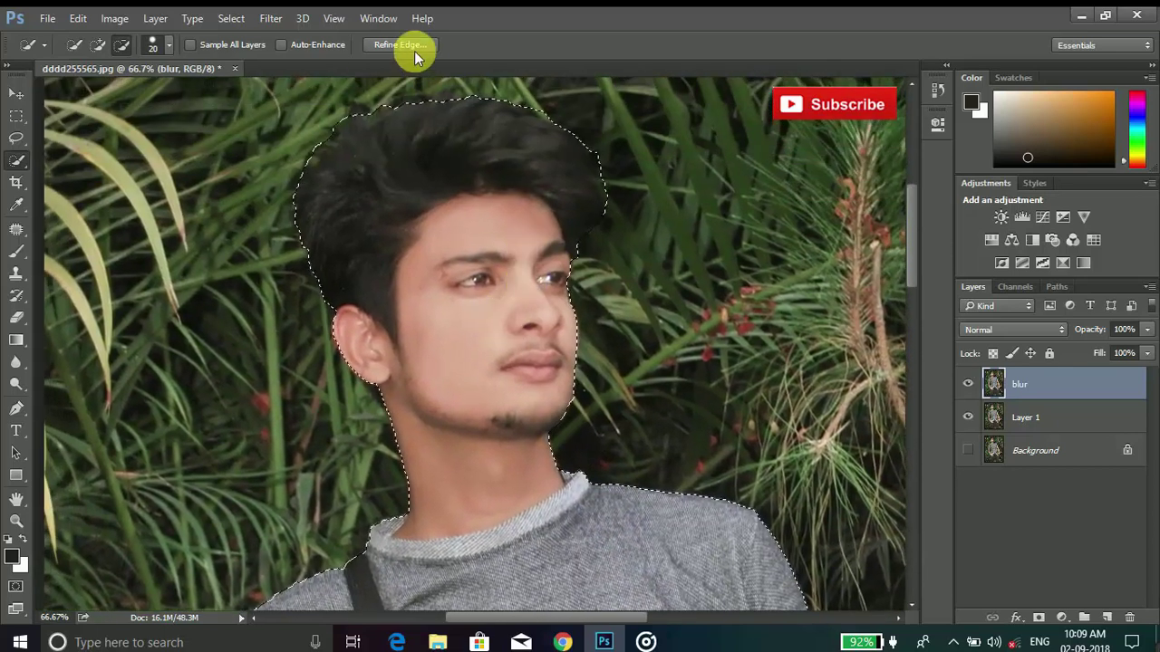
In Refine Edge, paint the refine radius along the hair so loose strands show on white
{"action": "left_click", "coordinate": [400, 45]}
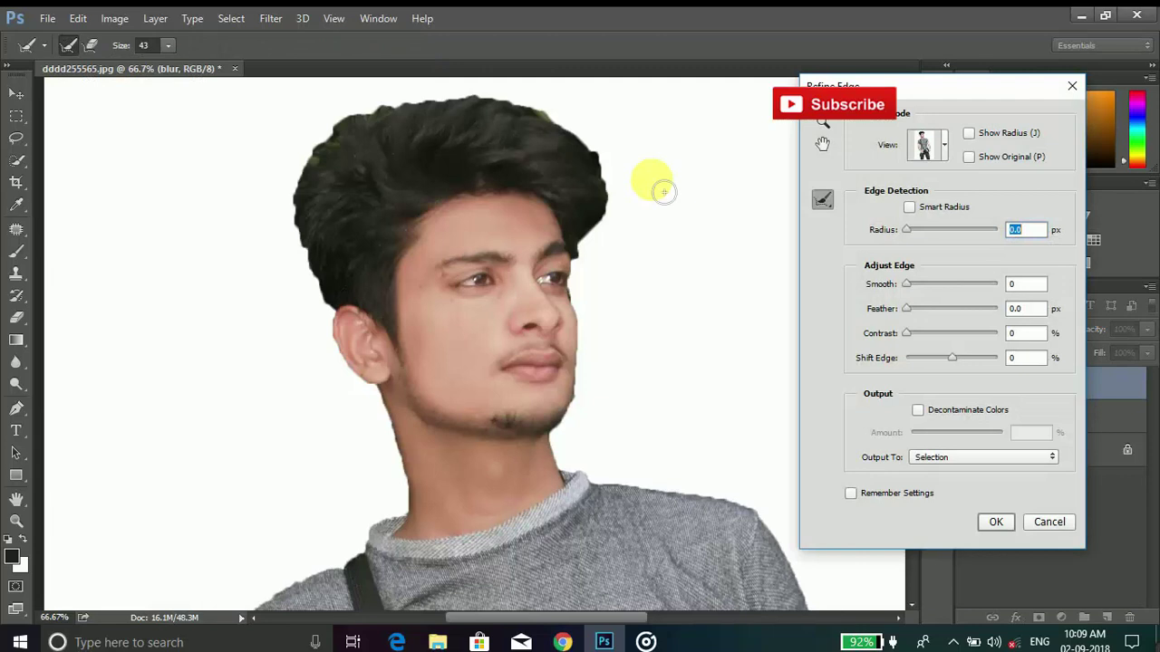
{"action": "key", "text": "ctrl+minus"}
{"action": "key", "text": "ctrl+minus"}
{"action": "key", "text": "ctrl+minus"}
{"action": "key", "text": "ctrl+minus"}
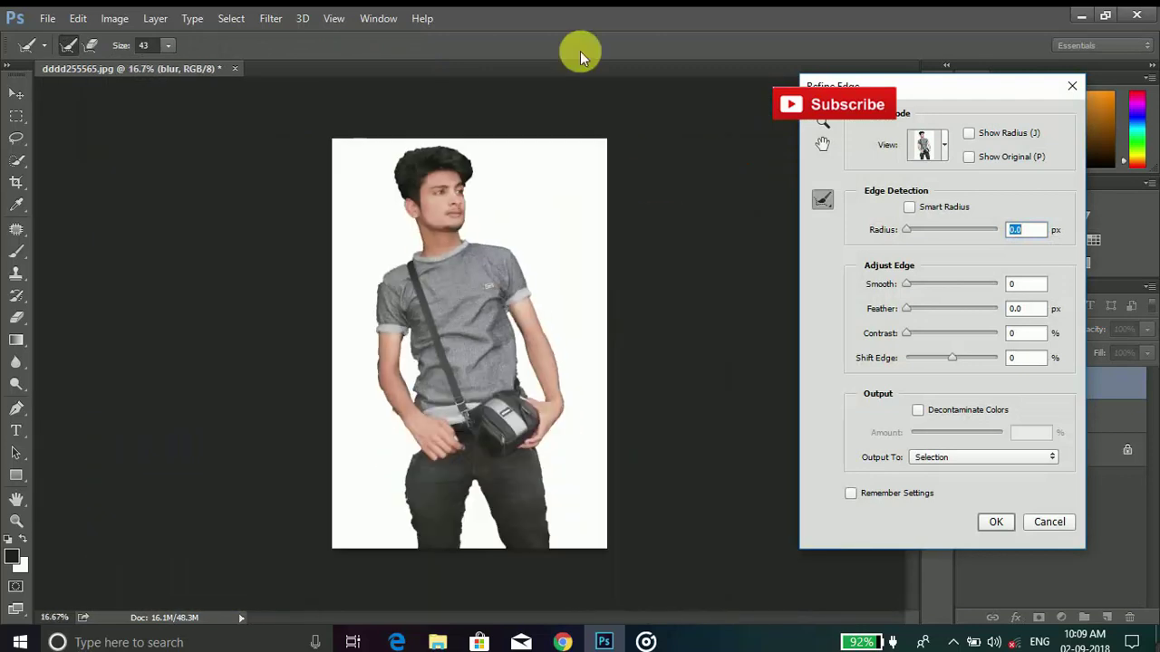
{"action": "key", "text": "ctrl+plus"}
{"action": "key", "text": "ctrl+plus"}
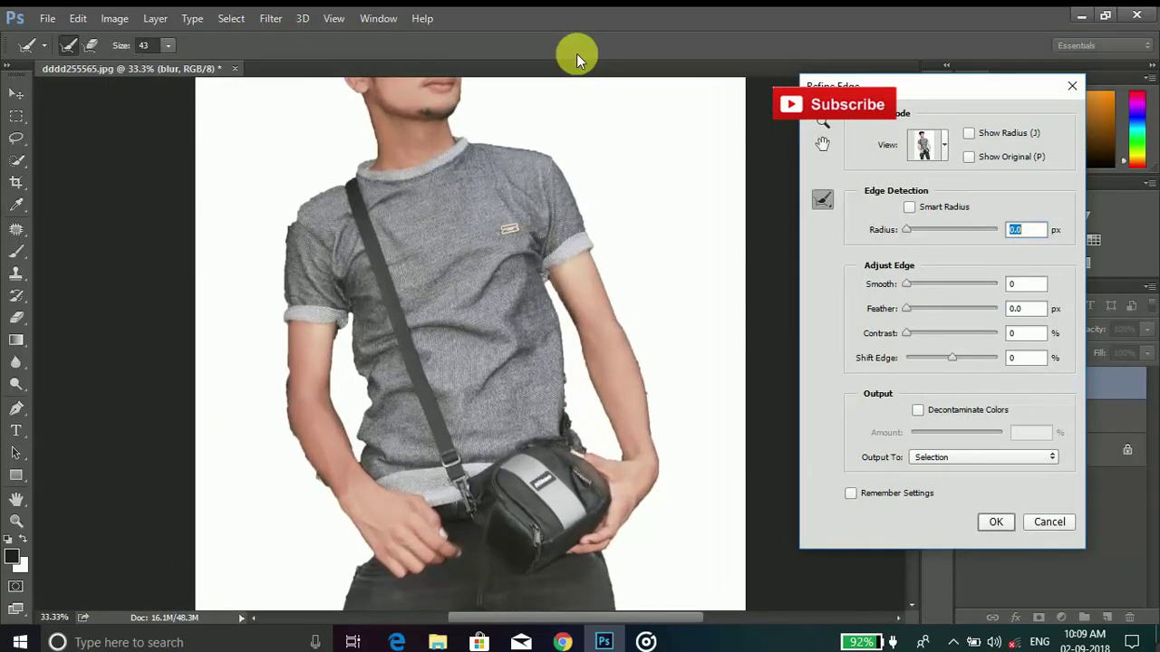
{"action": "left_click_drag", "start_coordinate": [414, 316], "coordinate": [444, 352]}
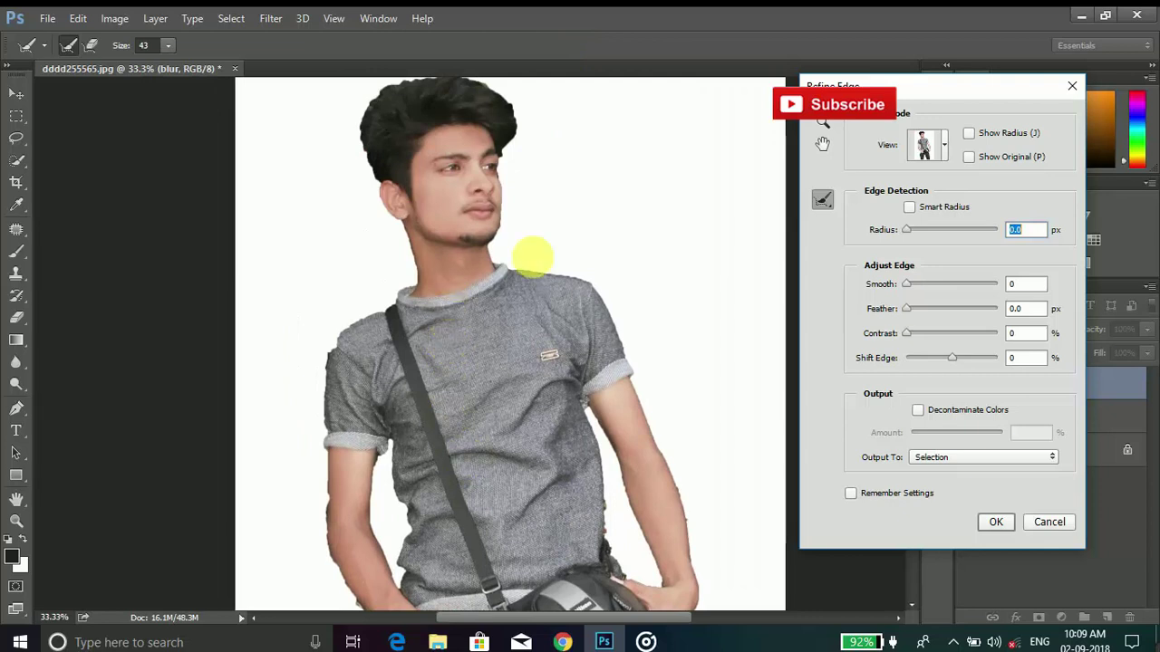
{"action": "left_click_drag", "start_coordinate": [531, 254], "coordinate": [611, 423]}
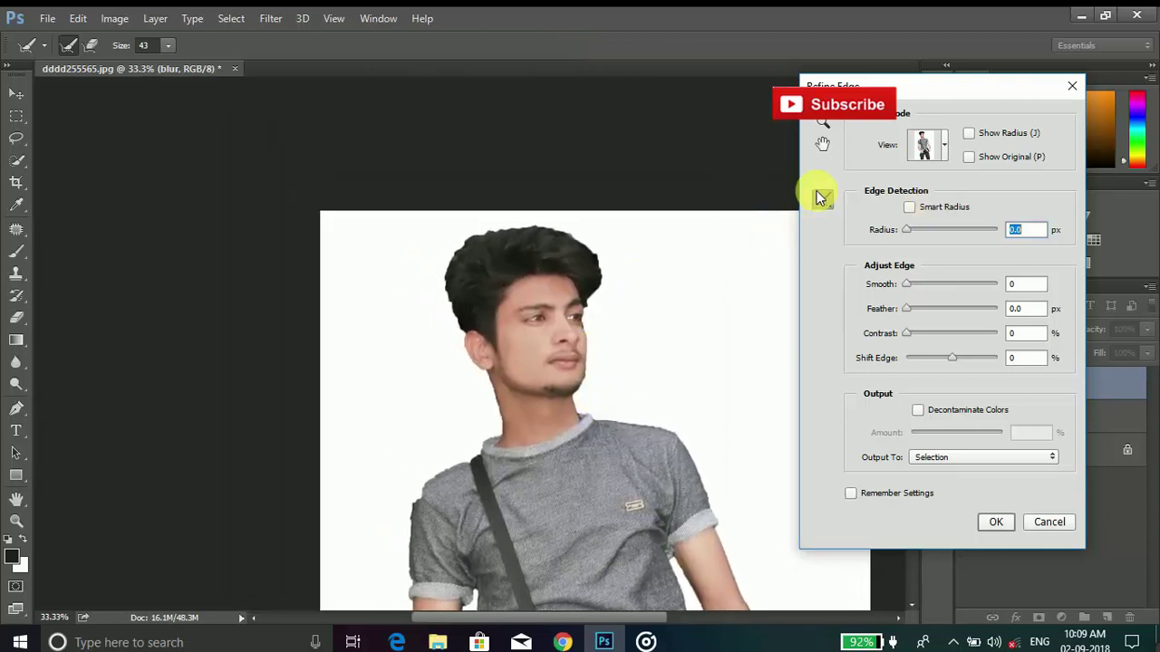
{"action": "mouse_move", "coordinate": [442, 278]}
{"action": "left_mouse_down"}
{"action": "mouse_move", "coordinate": [466, 335]}
{"action": "mouse_move", "coordinate": [459, 249]}
{"action": "mouse_move", "coordinate": [551, 227]}
{"action": "mouse_move", "coordinate": [587, 246]}
{"action": "mouse_move", "coordinate": [599, 301]}
{"action": "left_mouse_up"}
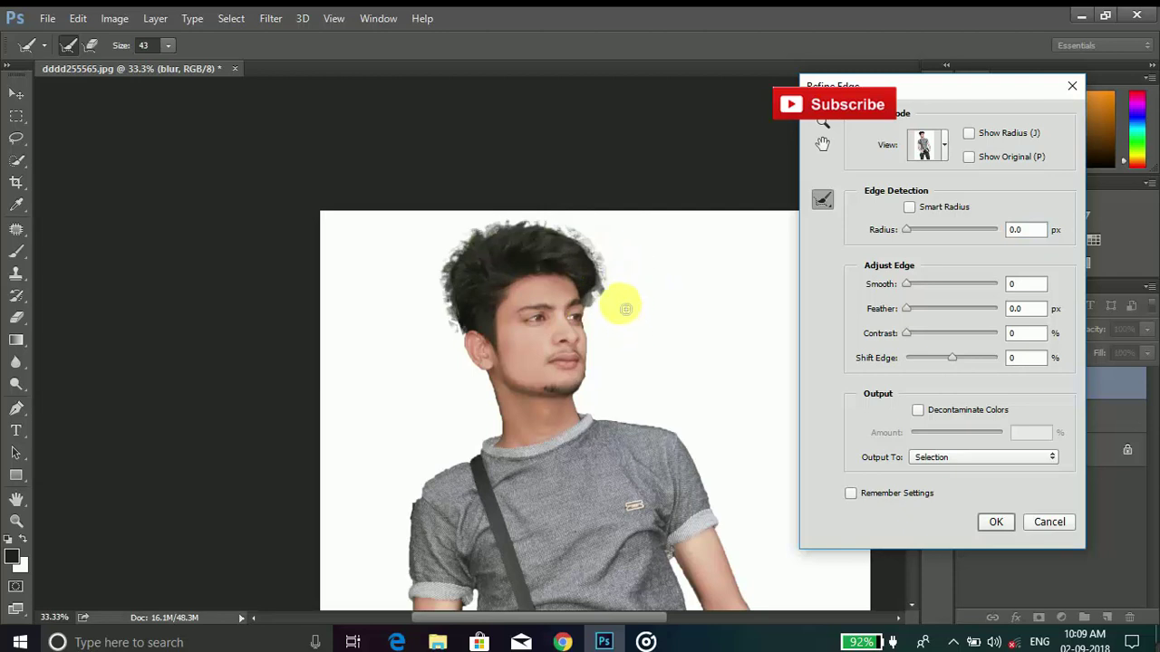
{"action": "left_click_drag", "start_coordinate": [612, 335], "coordinate": [620, 263]}
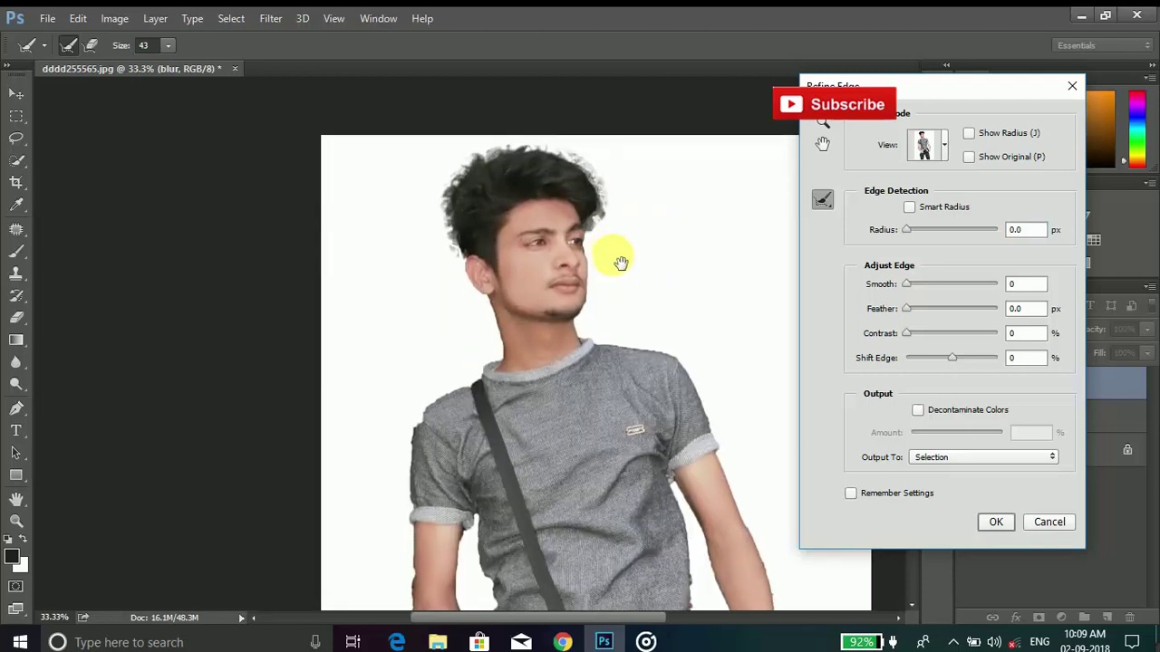
{"action": "left_click", "coordinate": [623, 347], "text": "alt"}
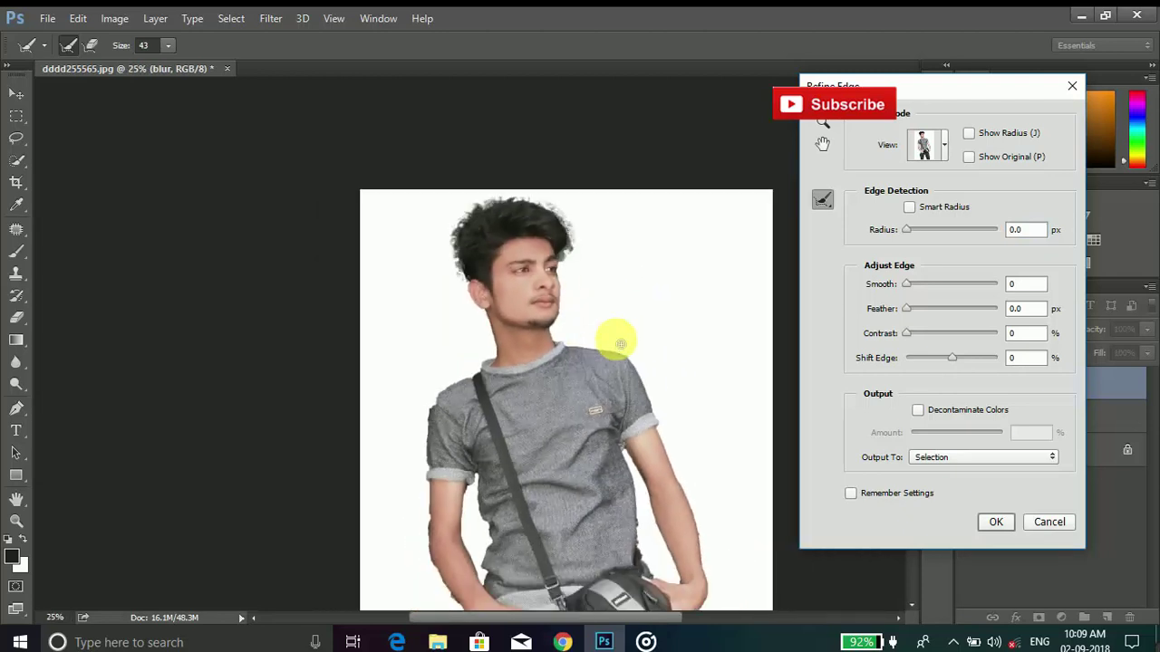
{"action": "key", "text": "ctrl+minus"}
{"action": "key", "text": "ctrl+plus"}
{"action": "key", "text": "ctrl+plus"}
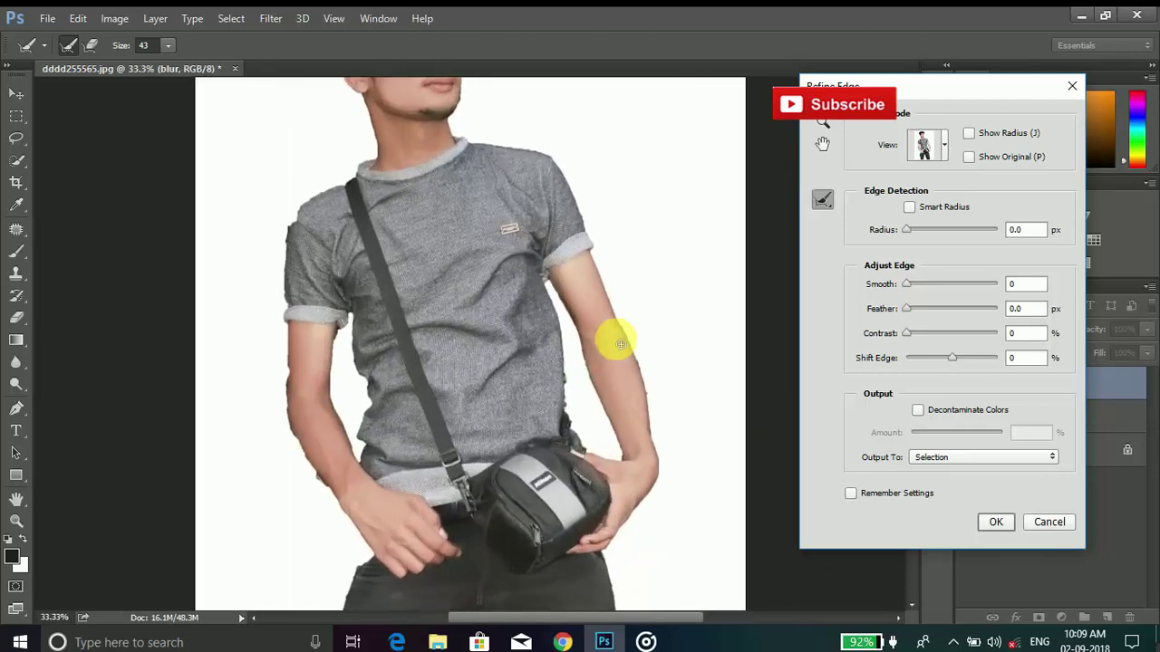
Apply the refined edge and add the hand and hip area to the selection
{"action": "left_click", "coordinate": [996, 522]}
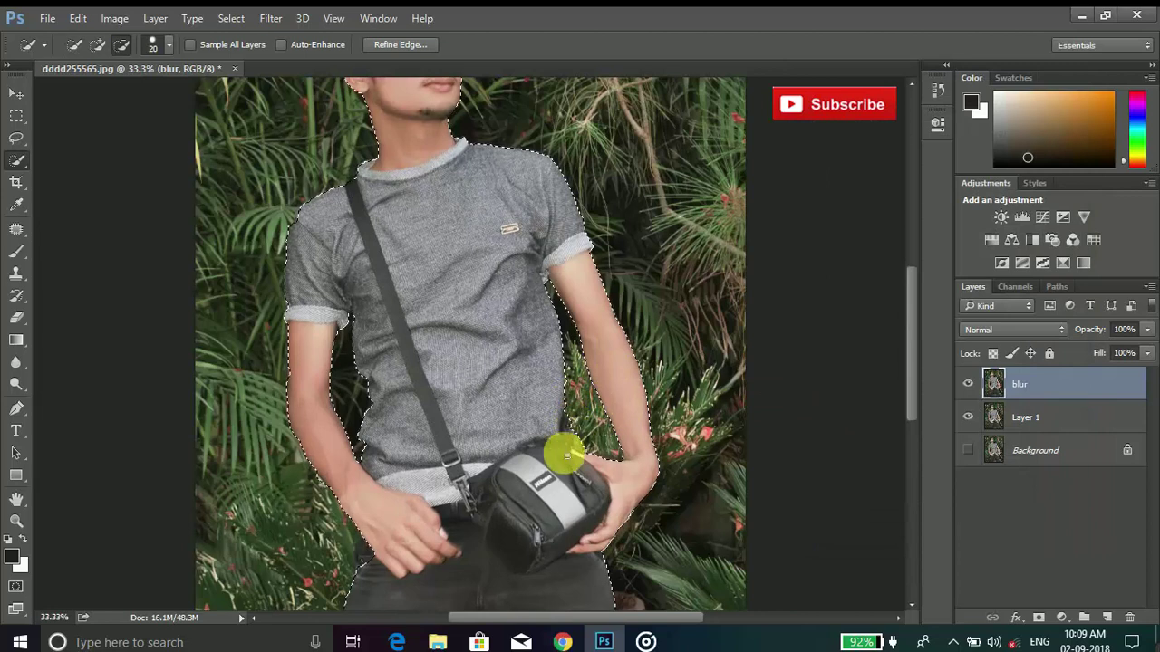
{"action": "scroll", "coordinate": [414, 504], "scroll_direction": "down", "scroll_amount": 2}
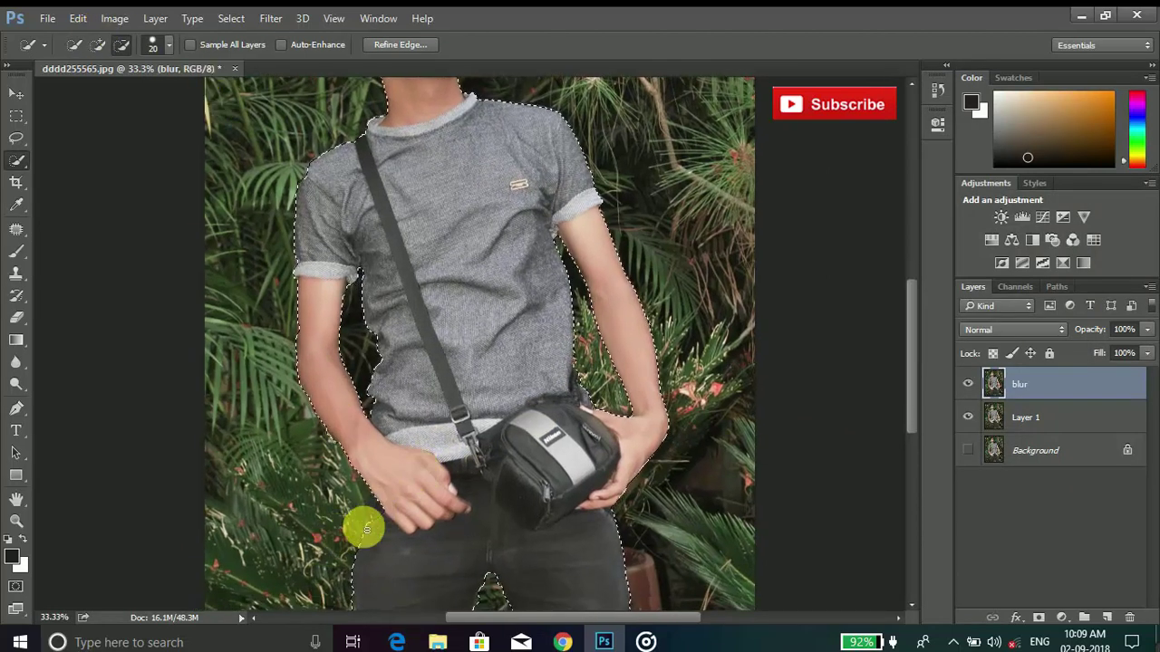
{"action": "left_click", "coordinate": [98, 44]}
{"action": "mouse_move", "coordinate": [369, 529]}
{"action": "left_mouse_down"}
{"action": "mouse_move", "coordinate": [389, 484]}
{"action": "mouse_move", "coordinate": [392, 547]}
{"action": "left_mouse_up"}
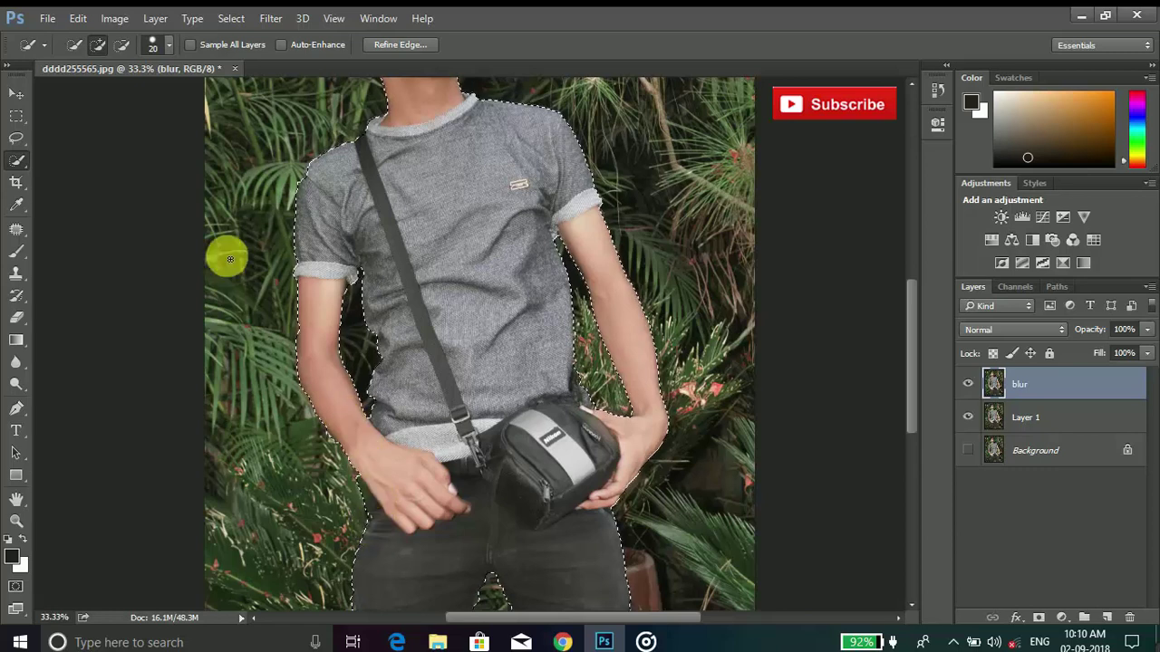
Remove the foliage along the arm edge and wrist from the selection
{"action": "left_click", "coordinate": [121, 44]}
{"action": "key", "text": "ctrl+plus"}
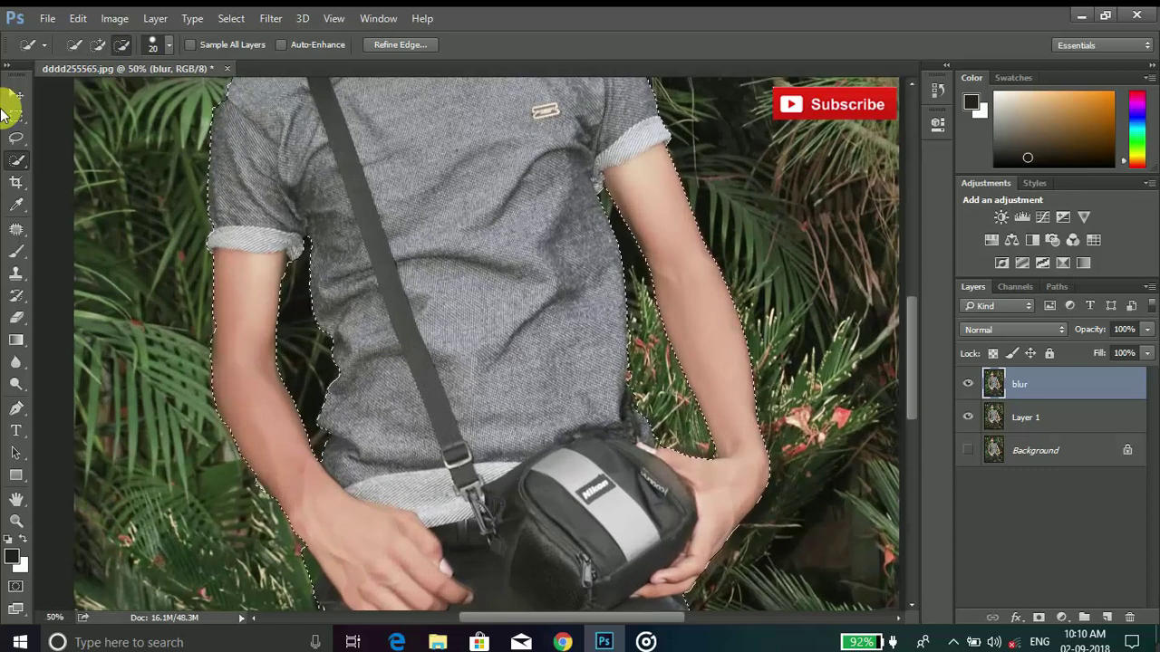
{"action": "key", "text": "ctrl+plus"}
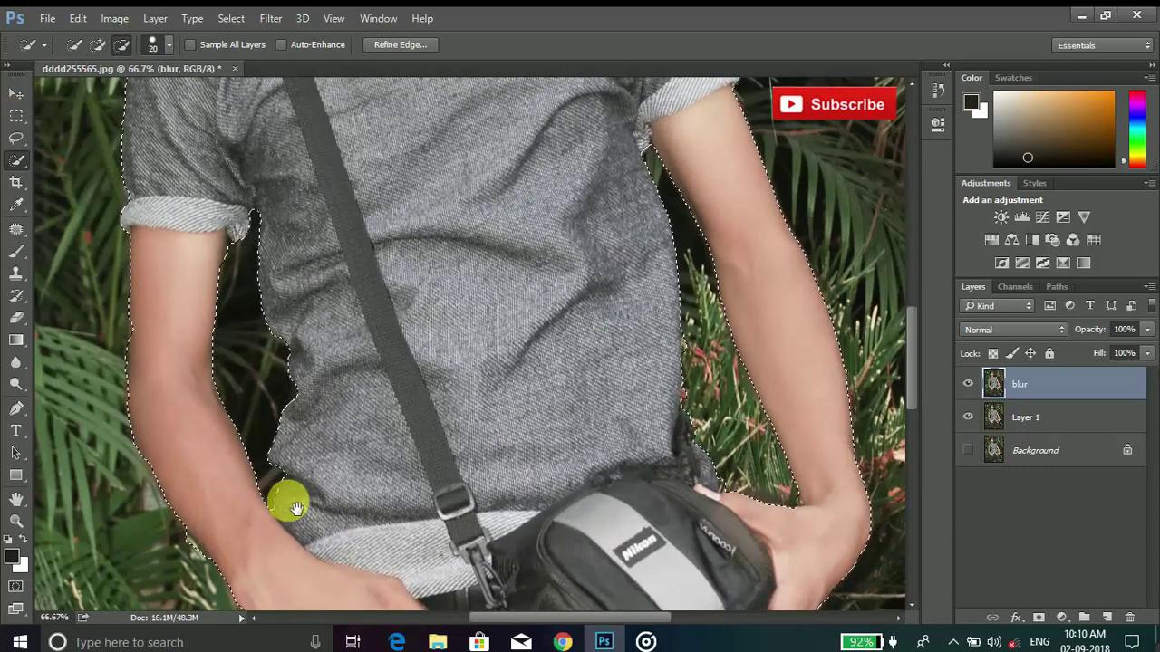
{"action": "left_click_drag", "start_coordinate": [284, 499], "coordinate": [363, 221]}
{"action": "left_click_drag", "start_coordinate": [324, 148], "coordinate": [376, 247]}
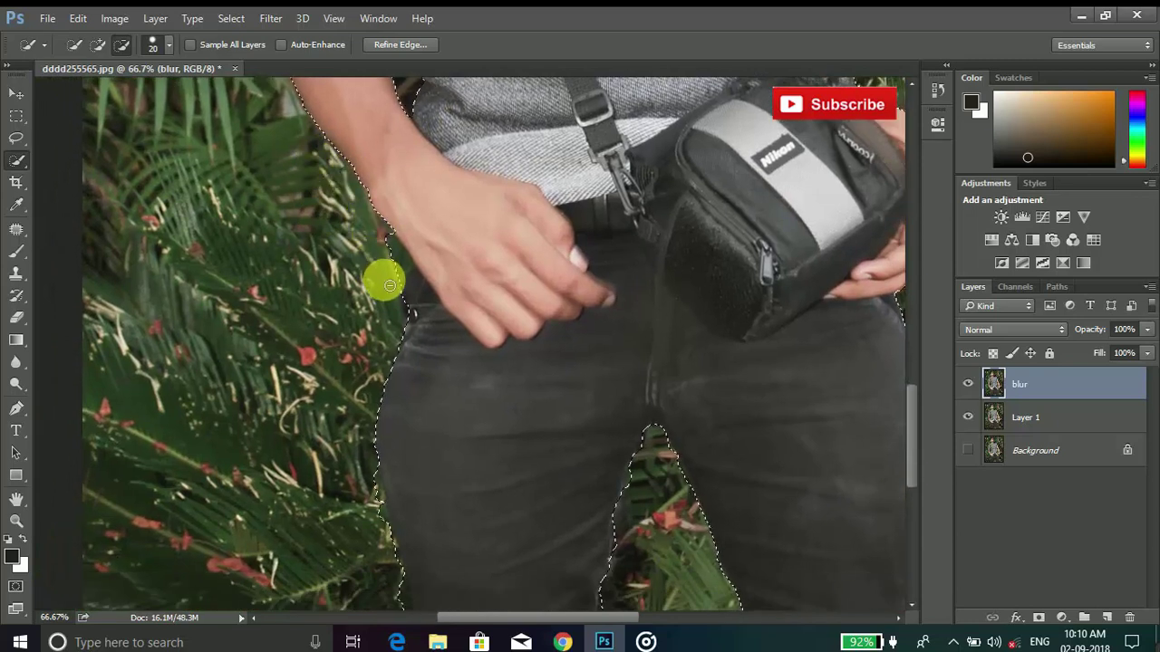
{"action": "left_click_drag", "start_coordinate": [376, 247], "coordinate": [368, 239]}
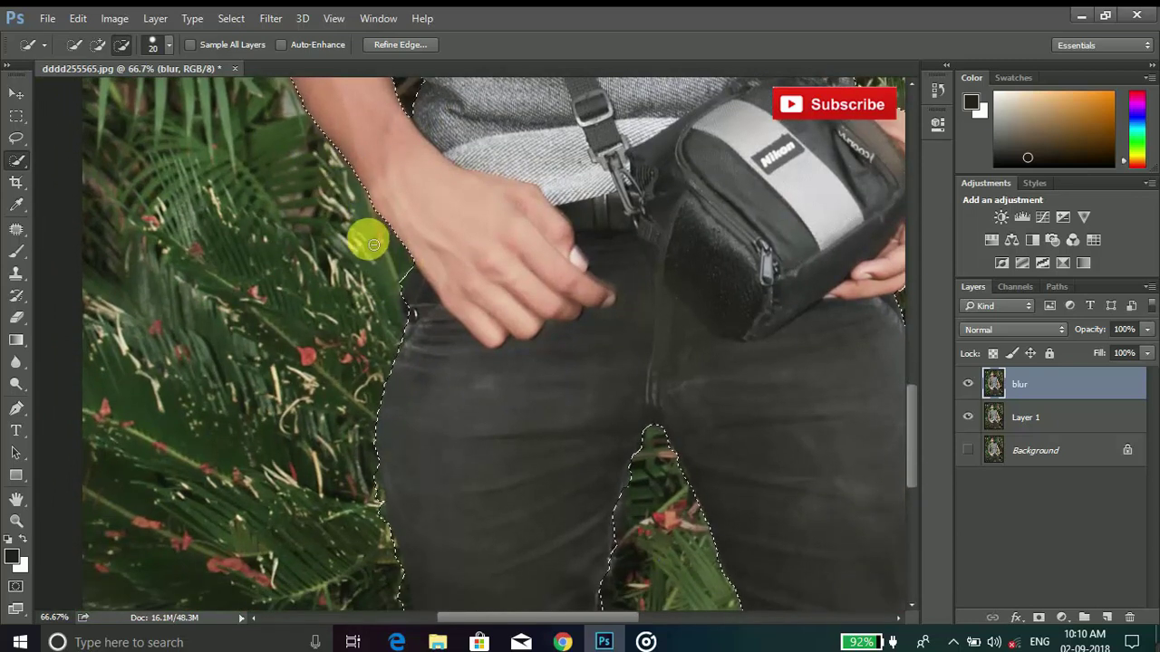
{"action": "key", "text": "ctrl+minus"}
{"action": "key", "text": "ctrl+minus"}
{"action": "key", "text": "ctrl+minus"}
{"action": "key", "text": "ctrl+minus"}
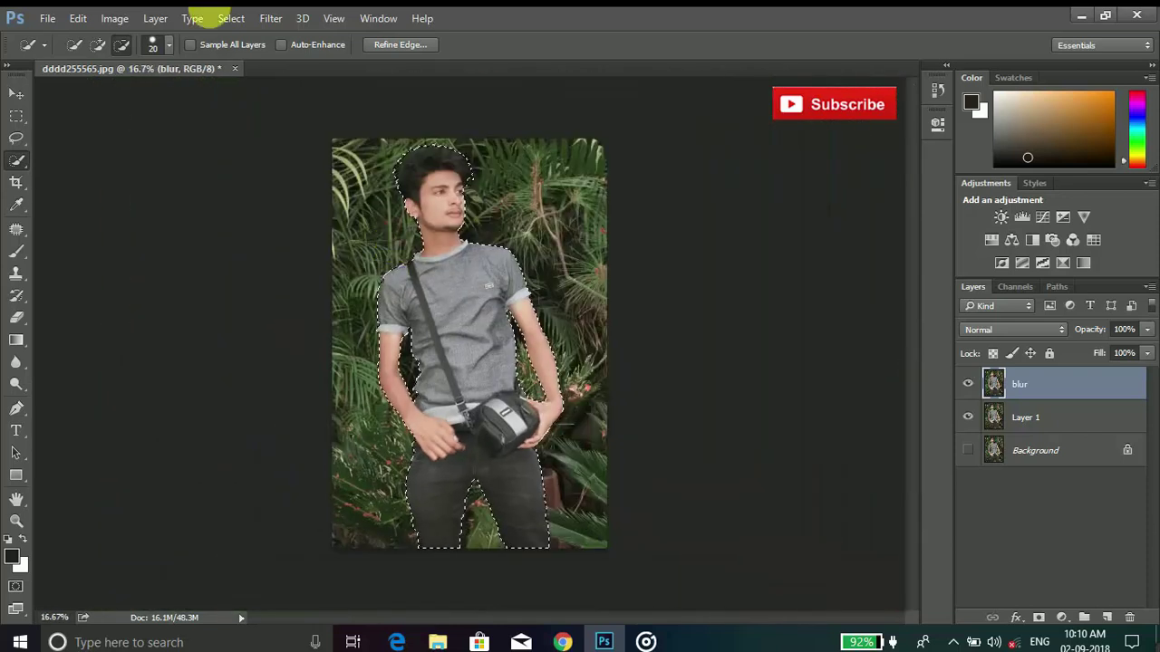
Confirm Refine Edge again and load the man's mask outline as a selection
{"action": "left_click", "coordinate": [396, 45]}
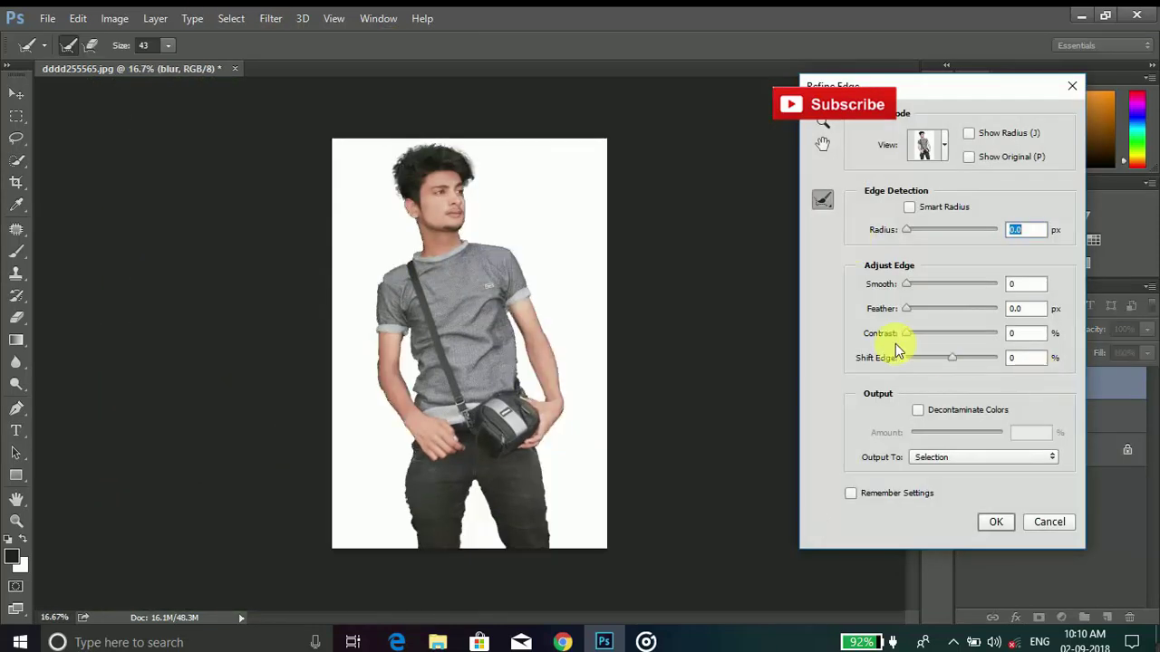
{"action": "left_click", "coordinate": [996, 524]}
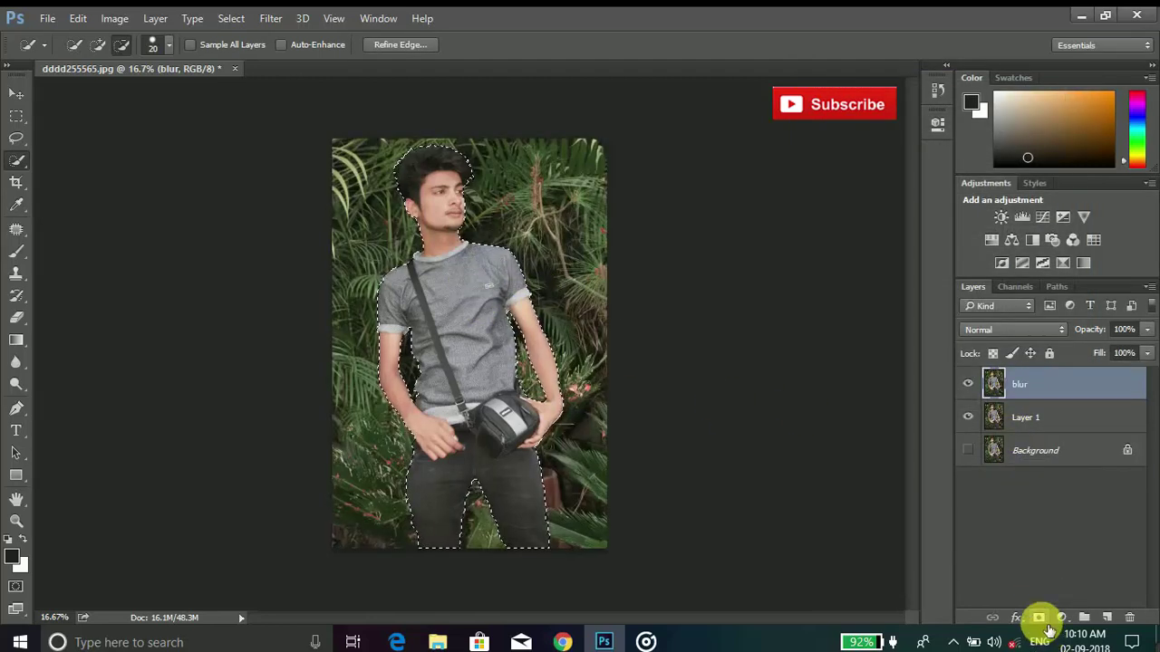
{"action": "left_click", "coordinate": [1028, 387], "text": "ctrl"}
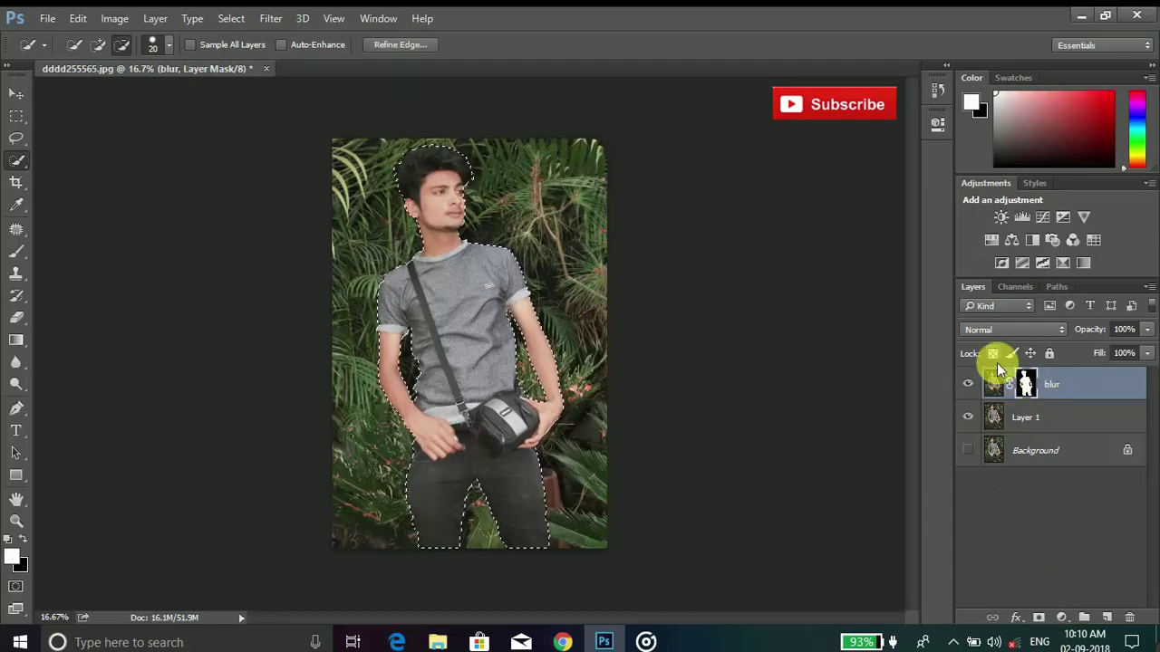
On Layer 1, expand the selection around the man by 30 pixels
{"action": "left_click", "coordinate": [997, 419]}
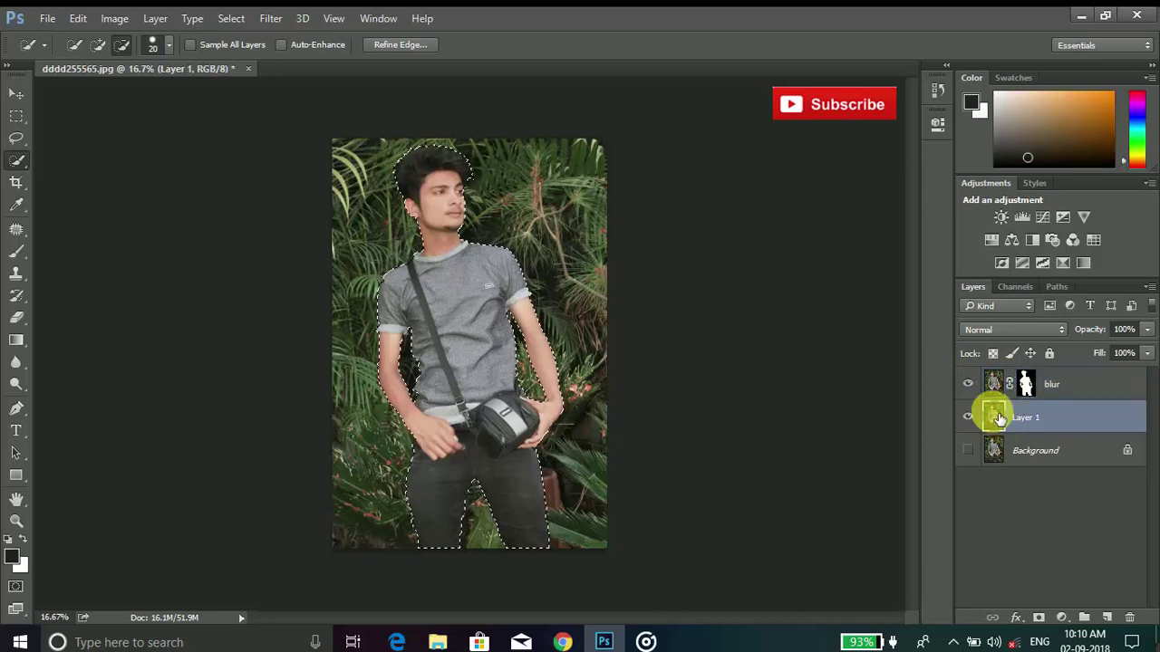
{"action": "left_click", "coordinate": [230, 18]}
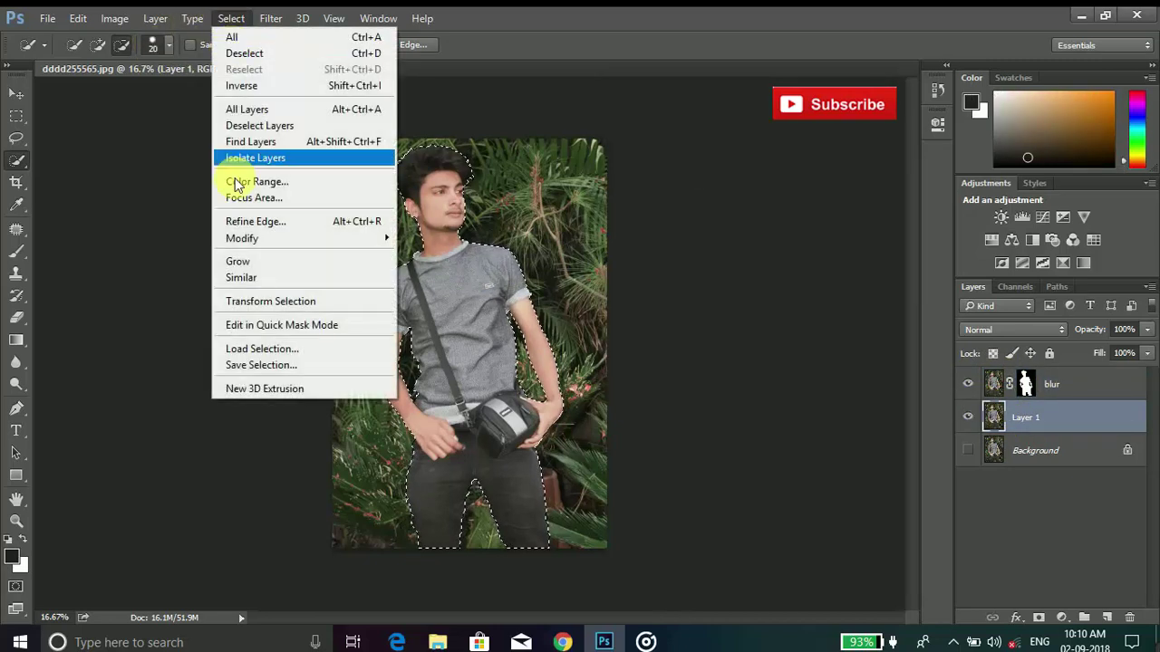
{"action": "mouse_move", "coordinate": [242, 239]}
{"action": "left_click", "coordinate": [437, 272]}
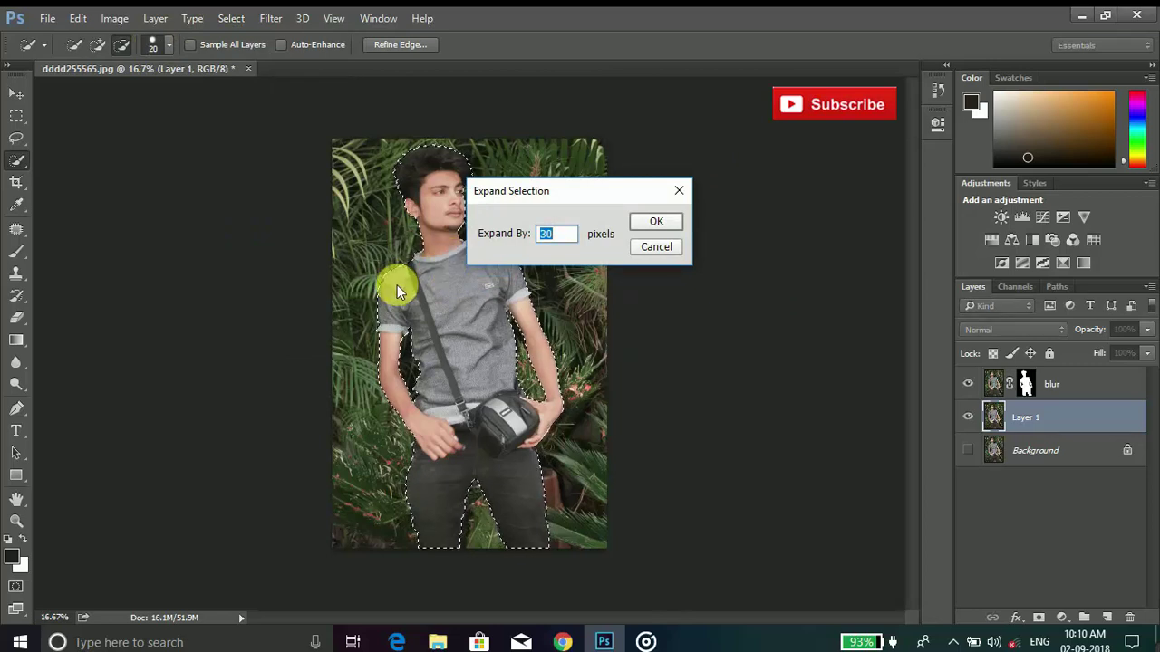
{"action": "left_click", "coordinate": [651, 222]}
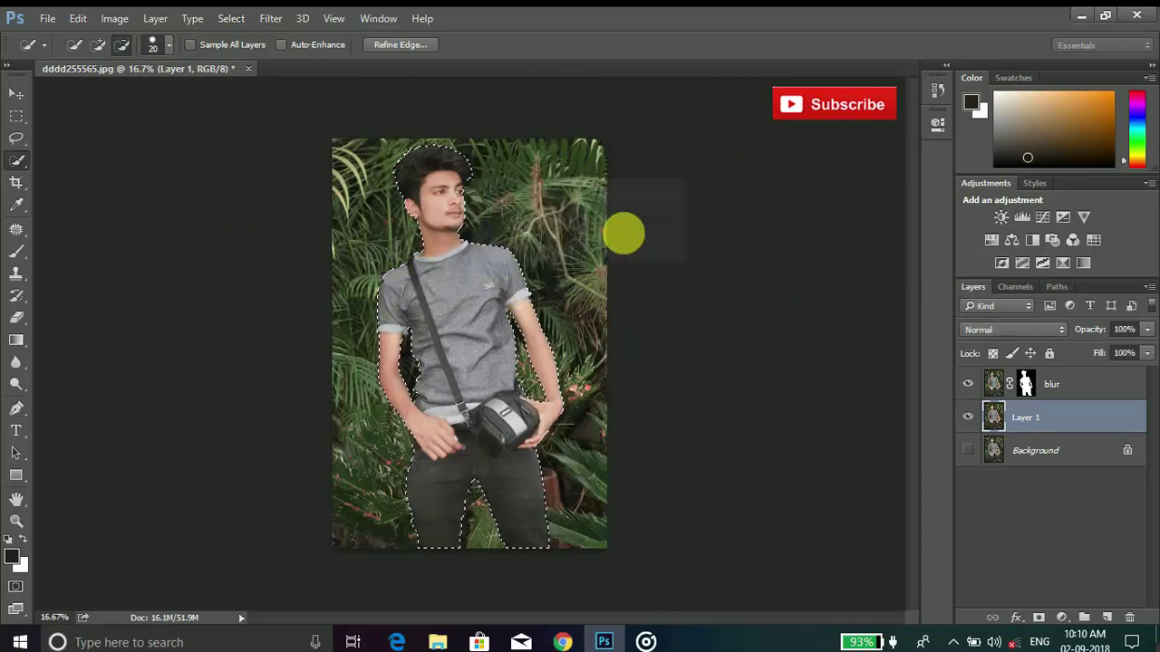
Fill the expanded selection with Content-Aware fill to replace the man with foliage
{"action": "right_click", "coordinate": [499, 319]}
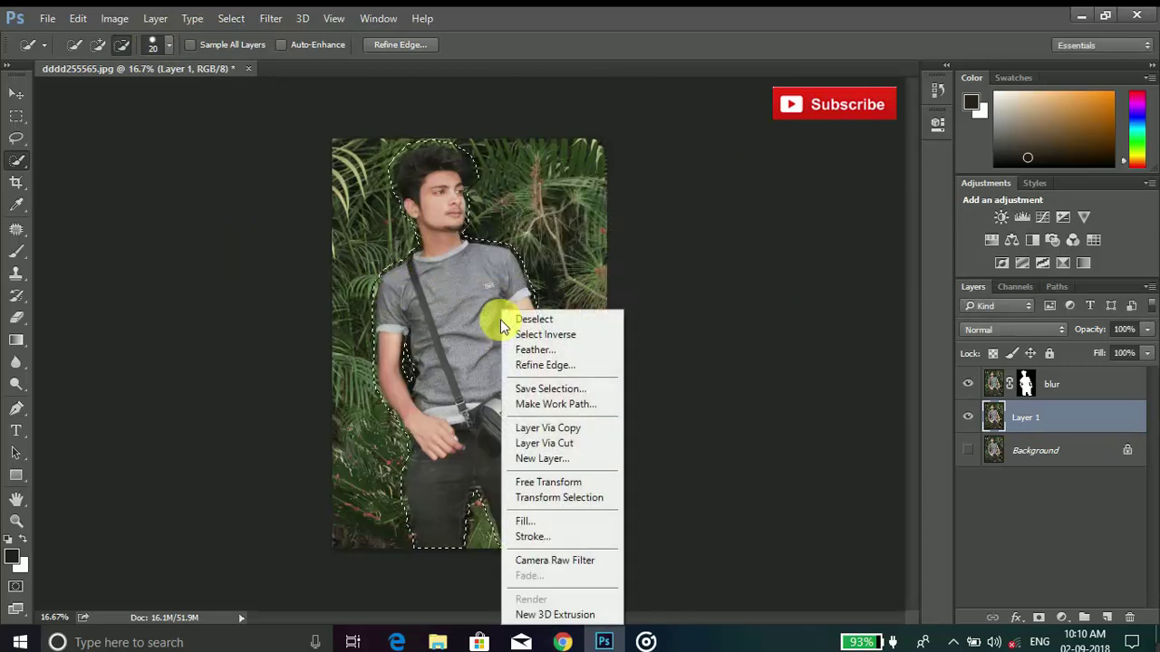
{"action": "left_click", "coordinate": [507, 518]}
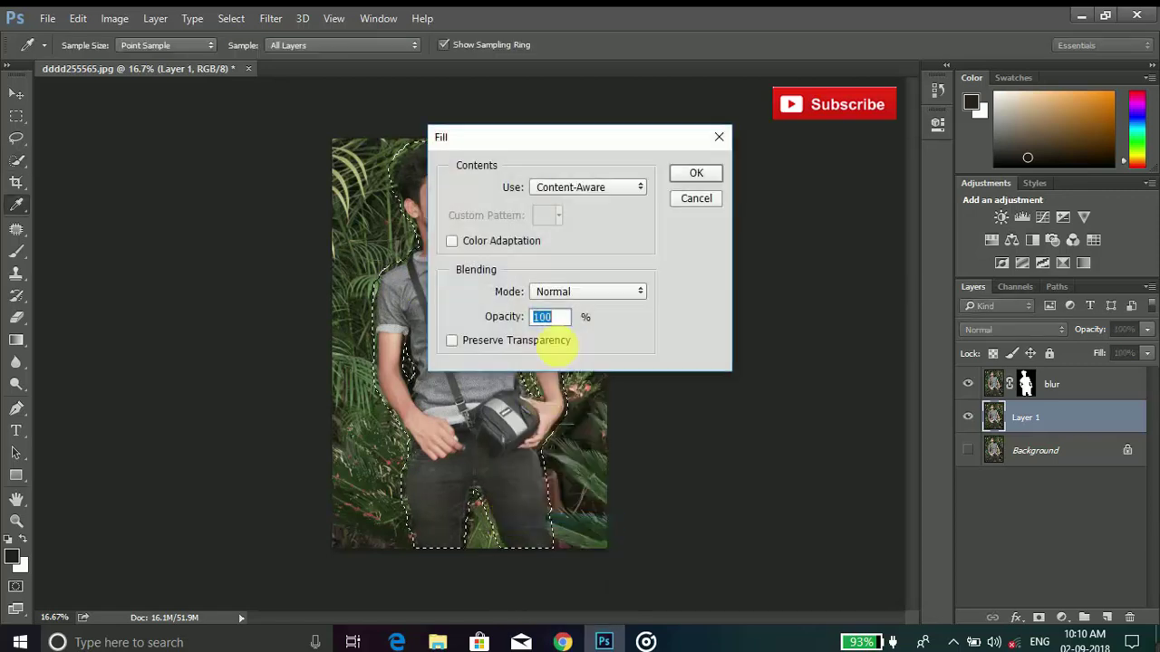
{"action": "left_click", "coordinate": [695, 174]}
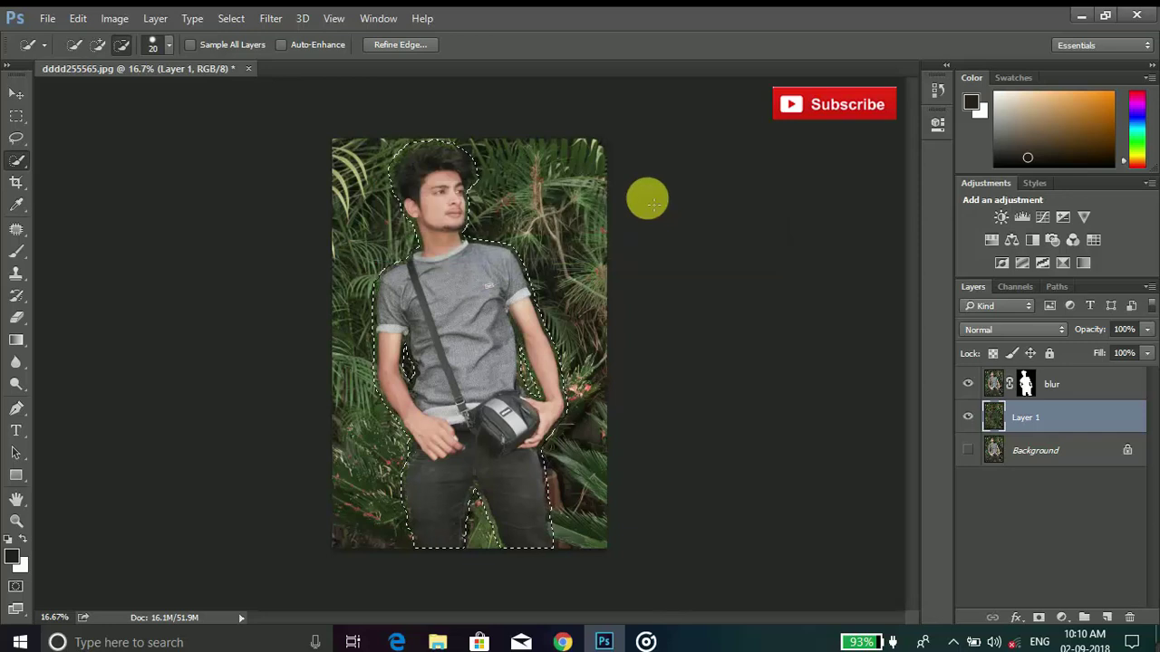
Deselect the area around the man, then try Iris Blur and cancel it
{"action": "left_click", "coordinate": [231, 18]}
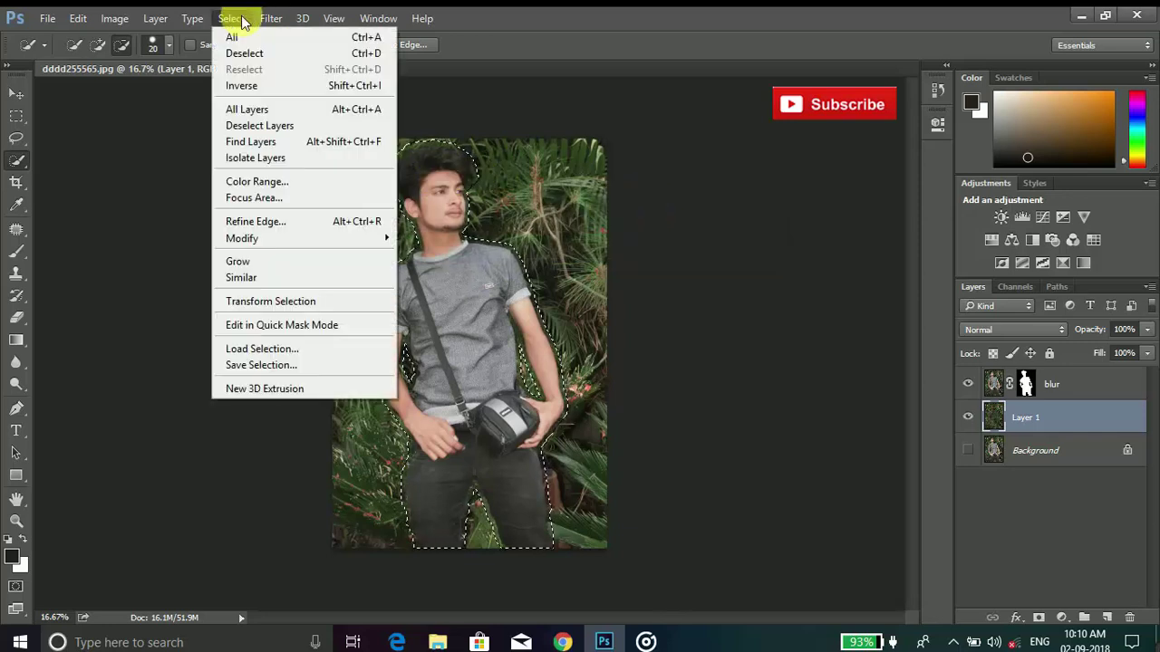
{"action": "left_click", "coordinate": [256, 52]}
{"action": "left_click", "coordinate": [266, 24]}
{"action": "mouse_move", "coordinate": [293, 206]}
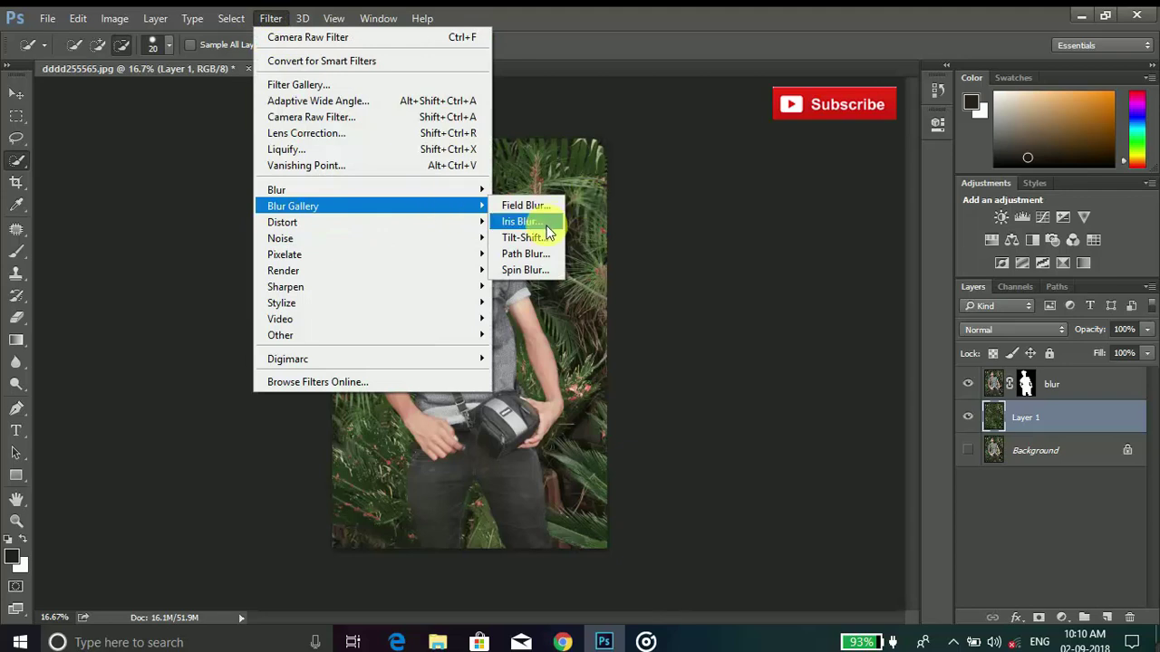
{"action": "left_click", "coordinate": [534, 227]}
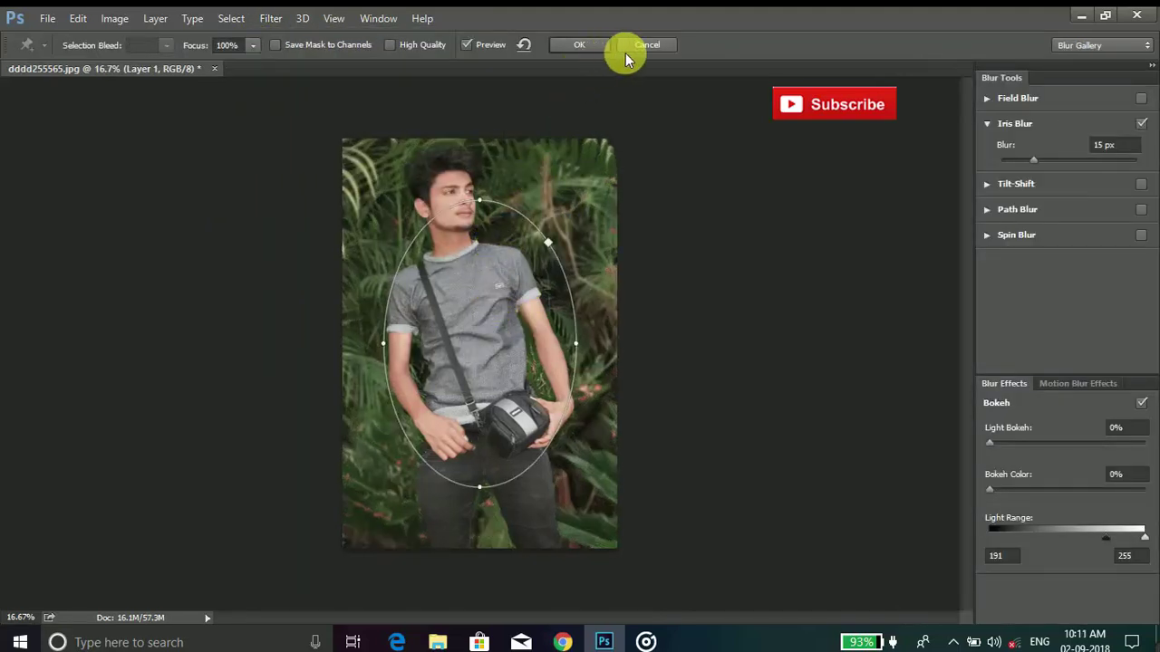
{"action": "left_click", "coordinate": [625, 52]}
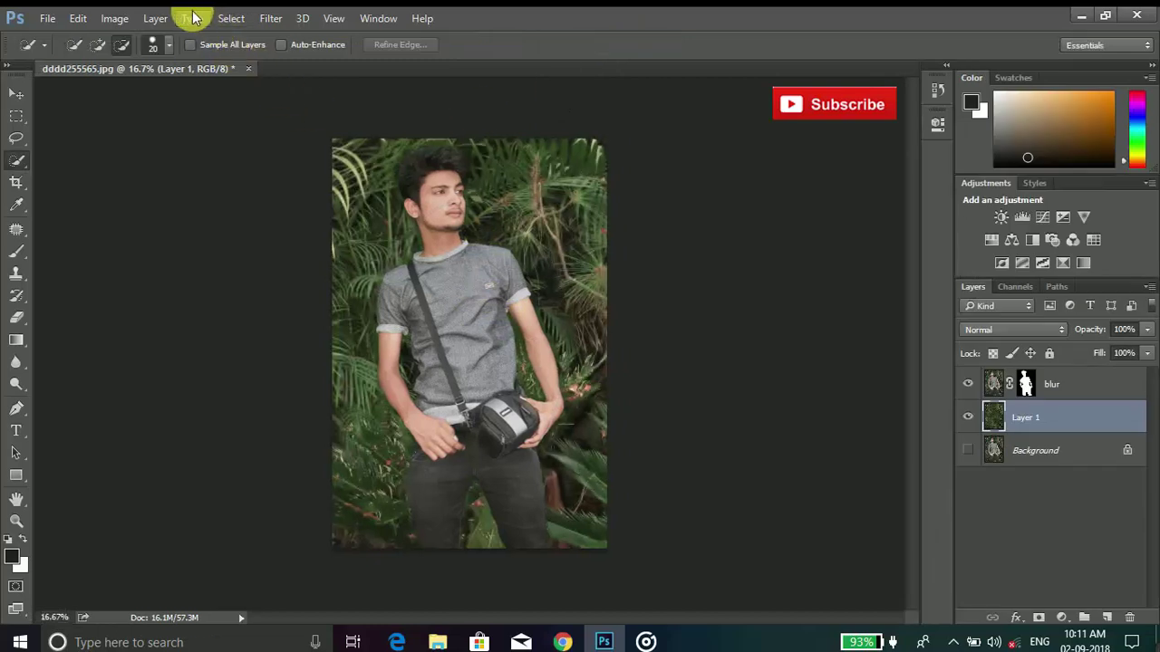
Apply a 17 px Tilt-Shift blur with the focus band moved down and angled across the body
{"action": "left_click", "coordinate": [270, 18]}
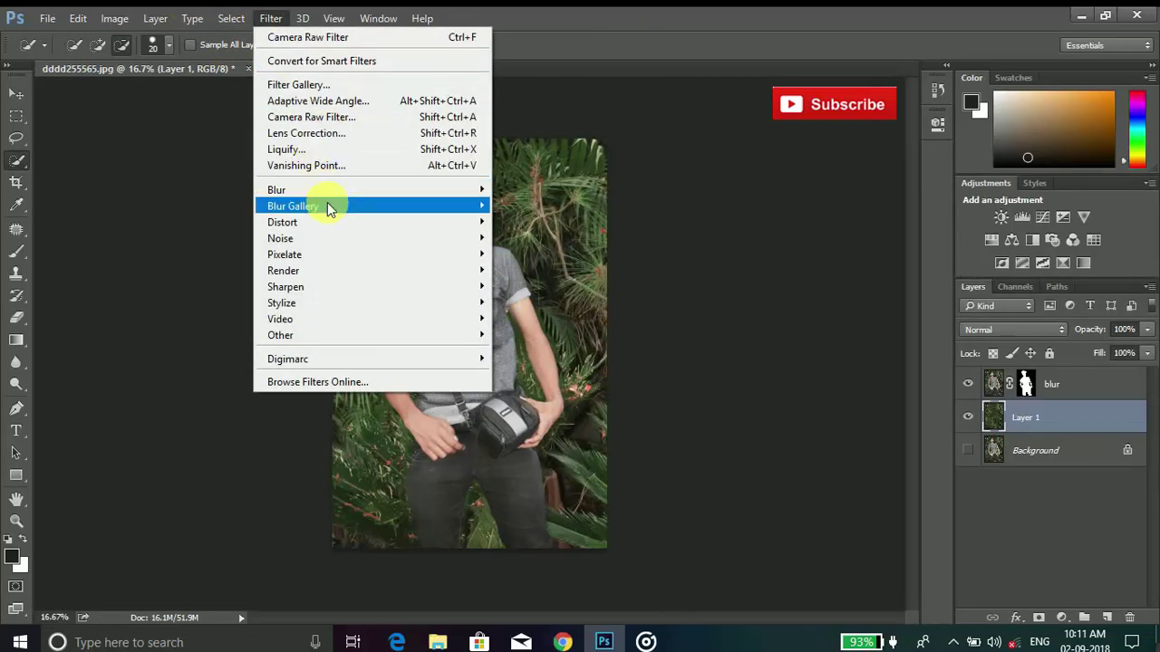
{"action": "left_click", "coordinate": [535, 237]}
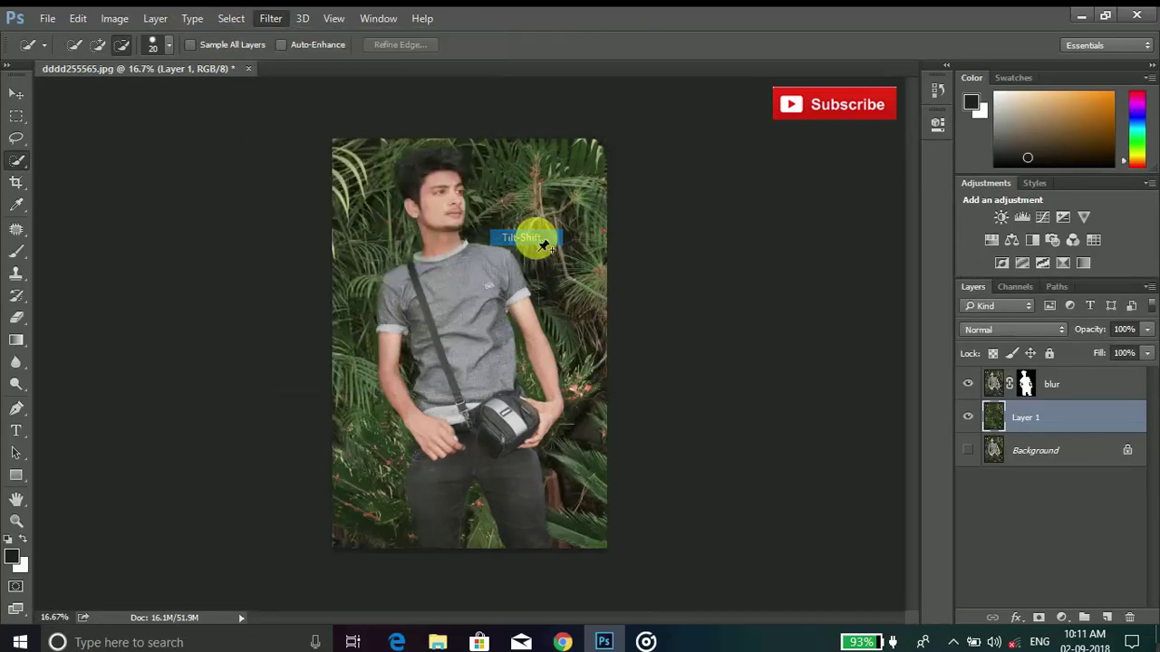
{"action": "mouse_move", "coordinate": [479, 343]}
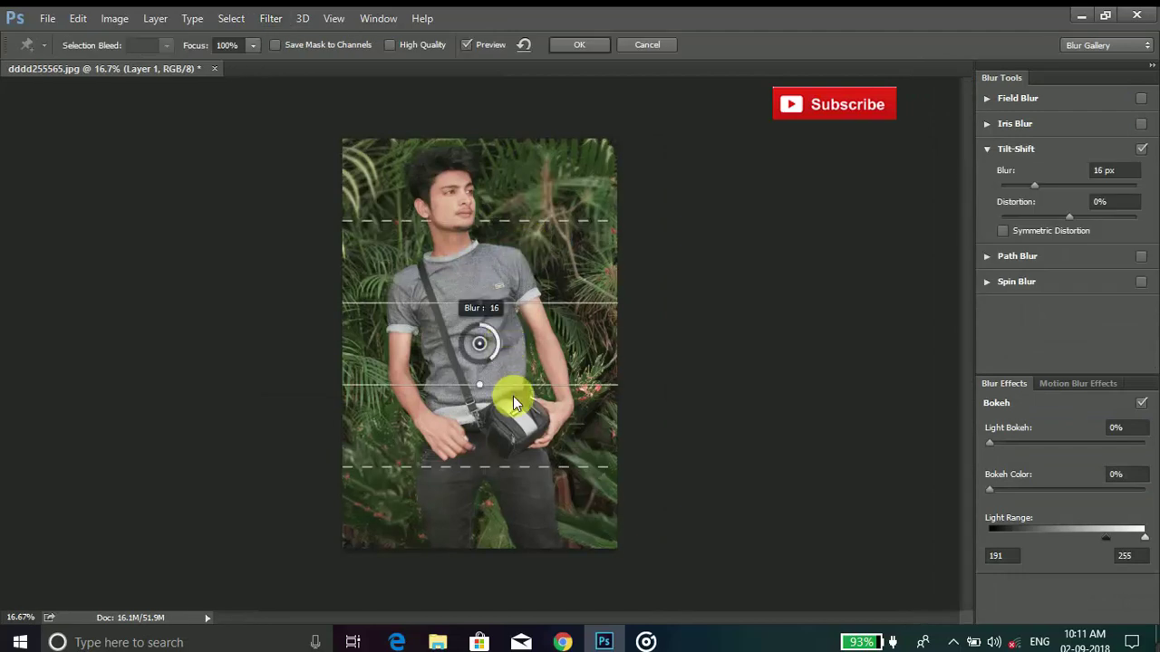
{"action": "mouse_move", "coordinate": [519, 328]}
{"action": "left_mouse_down"}
{"action": "mouse_move", "coordinate": [538, 602]}
{"action": "mouse_move", "coordinate": [544, 499]}
{"action": "mouse_move", "coordinate": [541, 521]}
{"action": "left_mouse_up"}
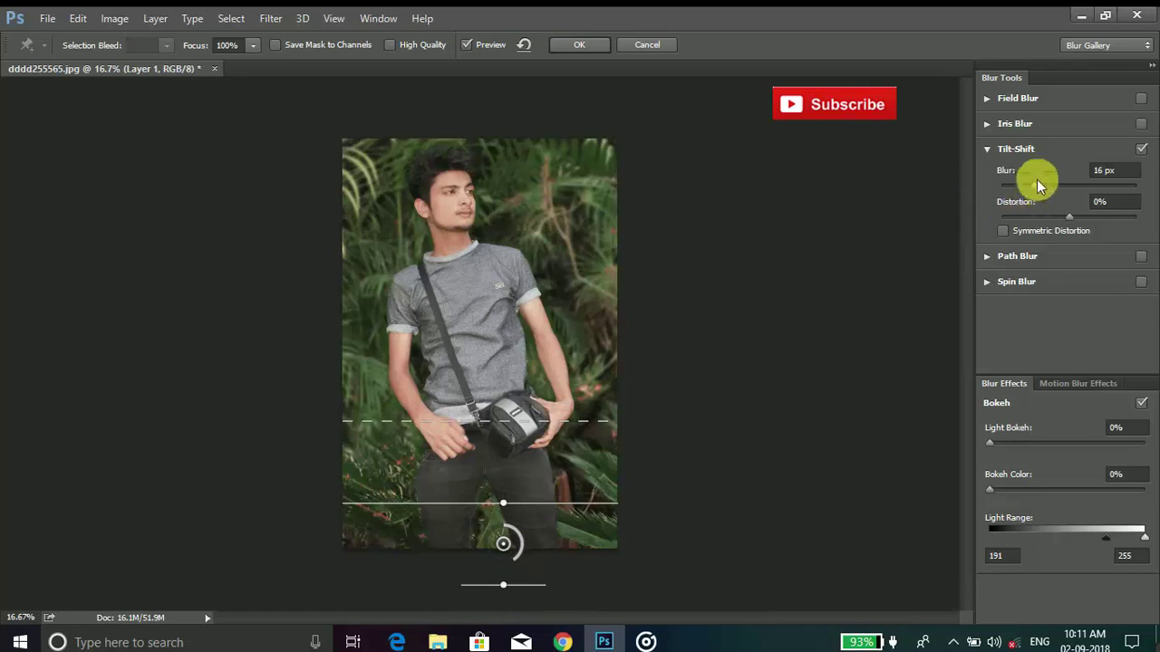
{"action": "mouse_move", "coordinate": [1033, 189]}
{"action": "left_mouse_down"}
{"action": "mouse_move", "coordinate": [1084, 188]}
{"action": "mouse_move", "coordinate": [1036, 189]}
{"action": "left_mouse_up"}
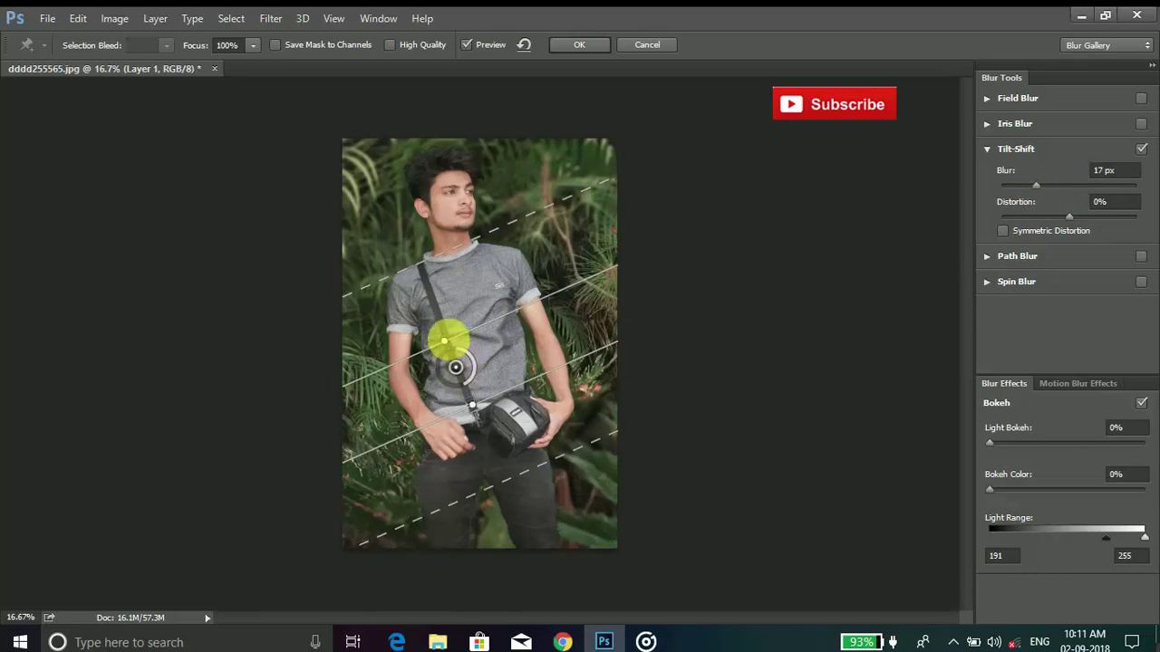
{"action": "mouse_move", "coordinate": [453, 343]}
{"action": "left_mouse_down"}
{"action": "mouse_move", "coordinate": [467, 336]}
{"action": "mouse_move", "coordinate": [508, 600]}
{"action": "mouse_move", "coordinate": [511, 579]}
{"action": "left_mouse_up"}
{"action": "left_click", "coordinate": [578, 46]}
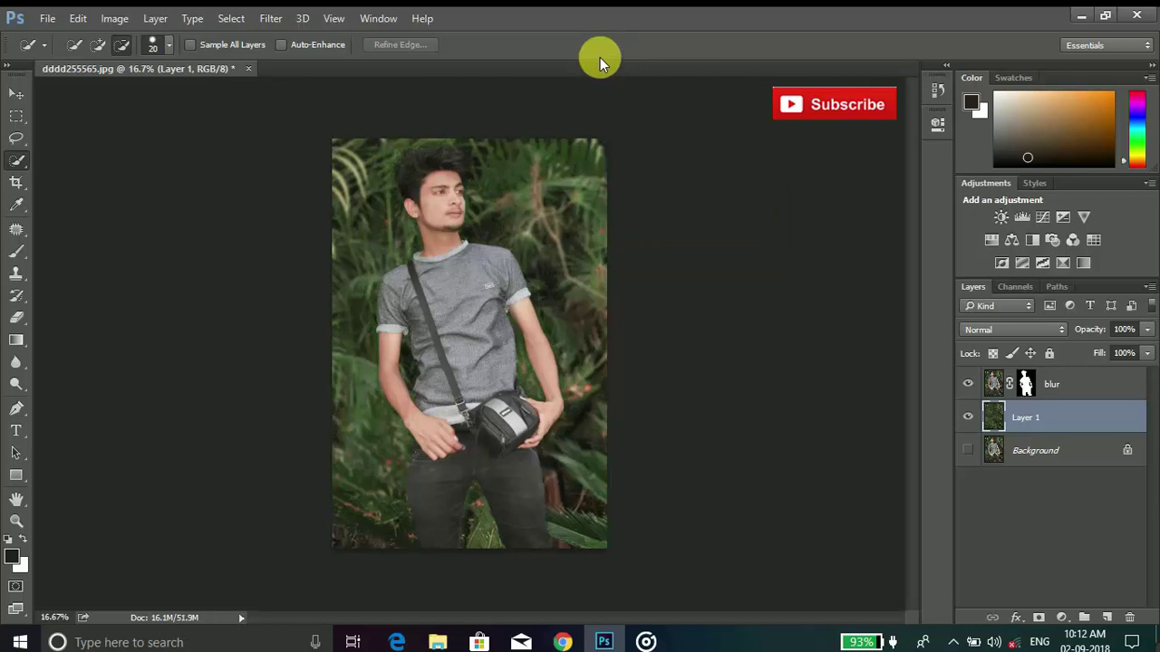
{"action": "key", "text": "ctrl+plus"}
{"action": "key", "text": "ctrl+plus"}
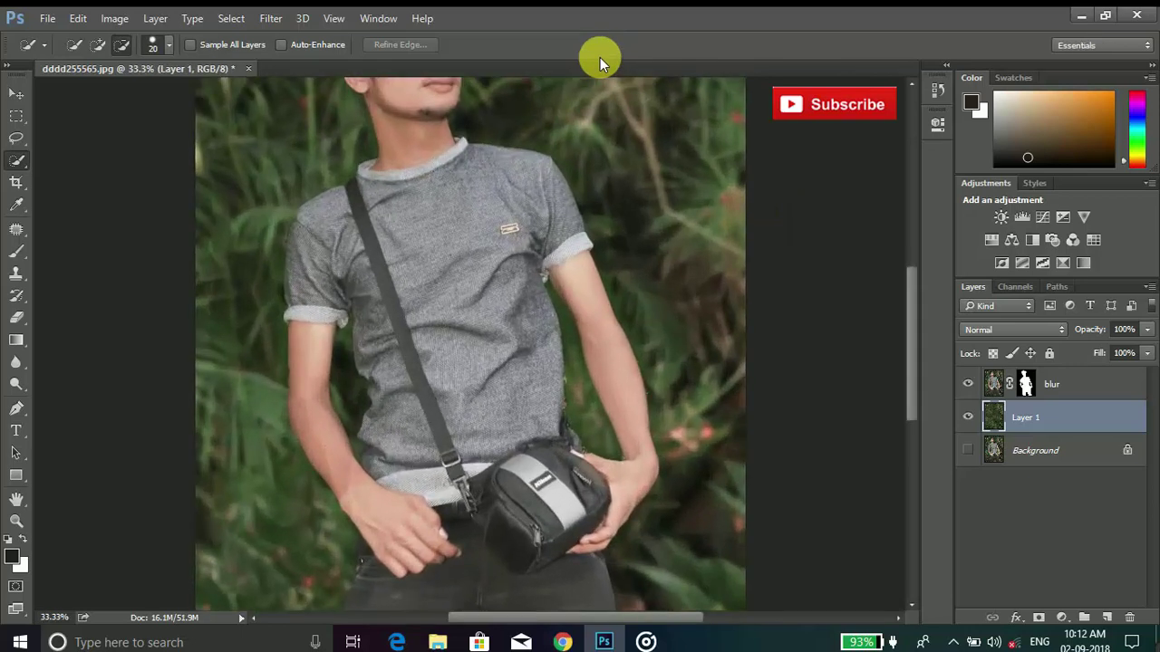
{"action": "key", "text": "ctrl+plus"}
{"action": "key", "text": "ctrl+minus"}
{"action": "key", "text": "ctrl+minus"}
{"action": "key", "text": "ctrl+minus"}
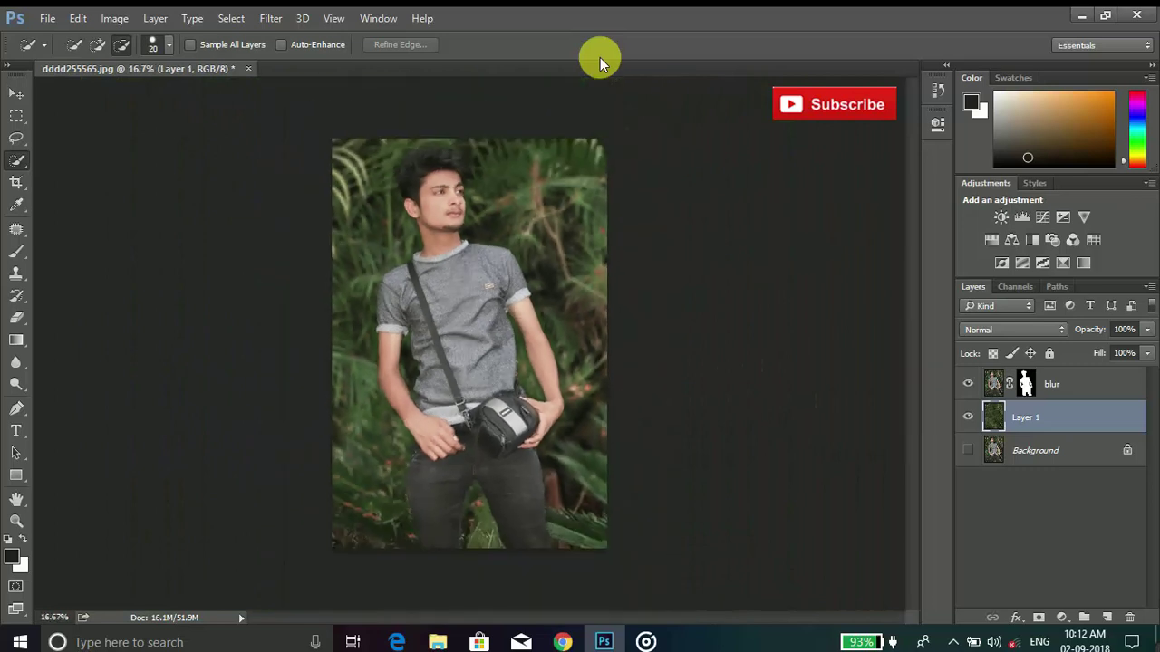
Save the portrait to the Desktop as JPEG dddd255565.jpg, then minimize Photoshop
{"action": "left_click", "coordinate": [46, 18]}
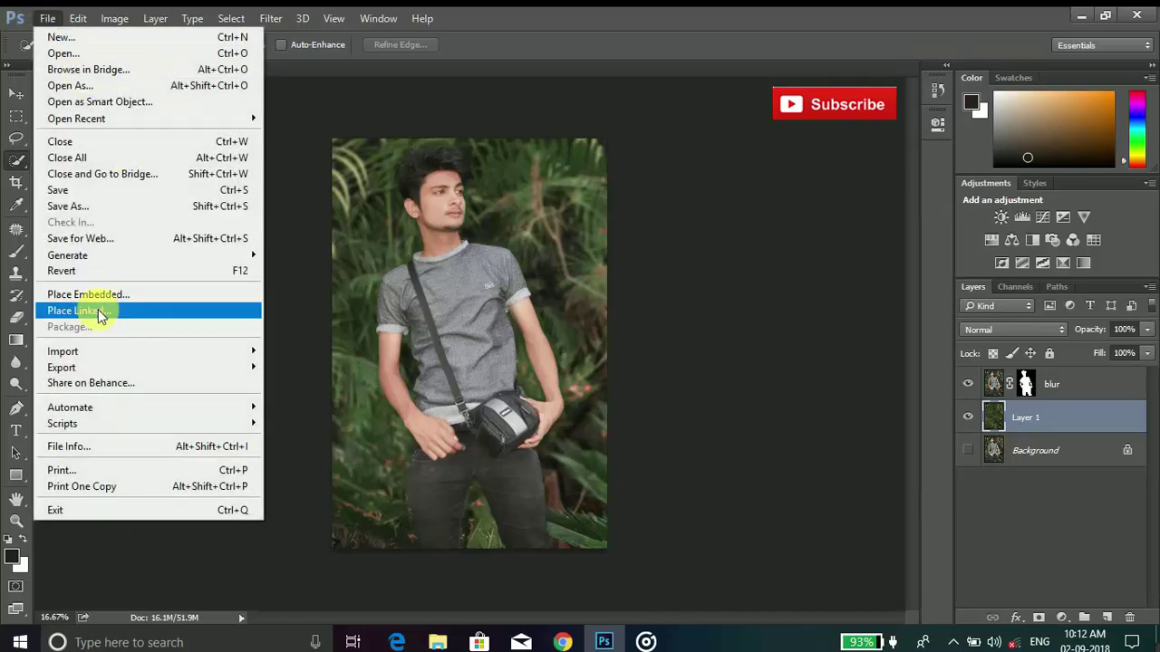
{"action": "left_click", "coordinate": [99, 205]}
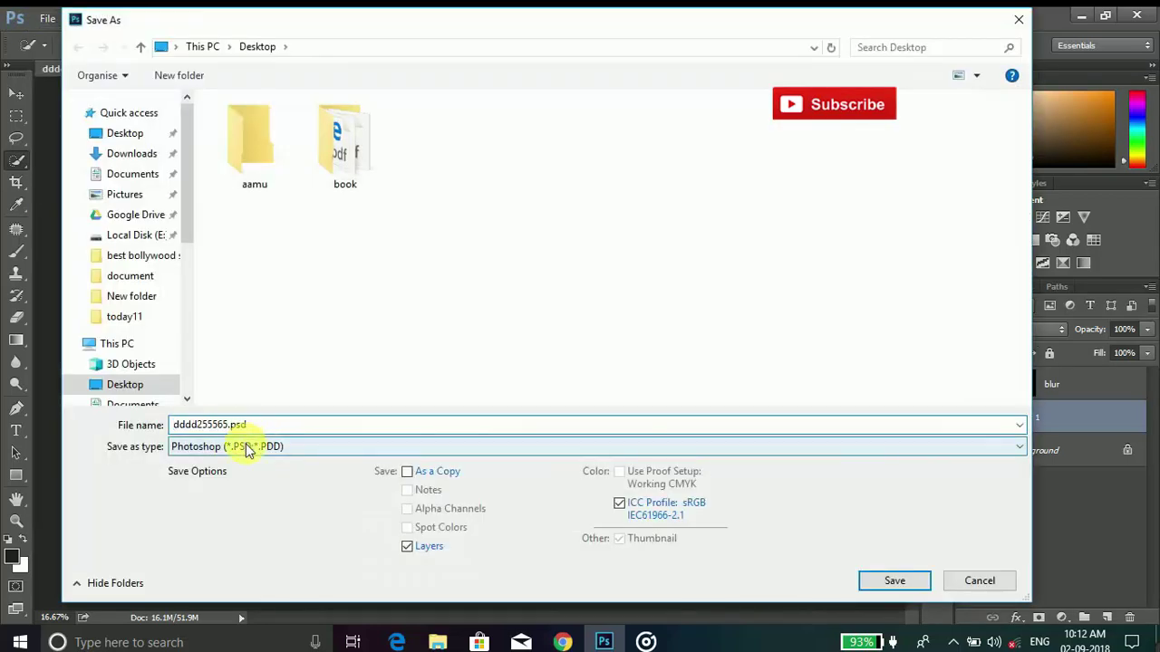
{"action": "left_click", "coordinate": [255, 446]}
{"action": "left_click", "coordinate": [306, 278]}
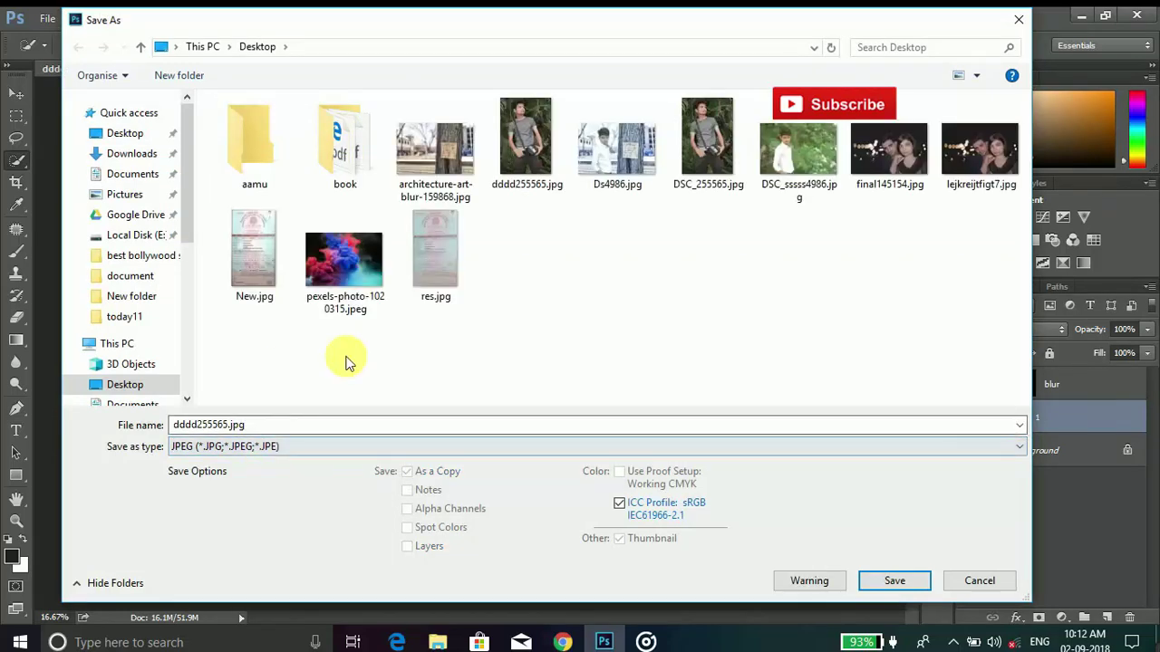
{"action": "double_click", "coordinate": [187, 424]}
{"action": "left_click", "coordinate": [197, 424]}
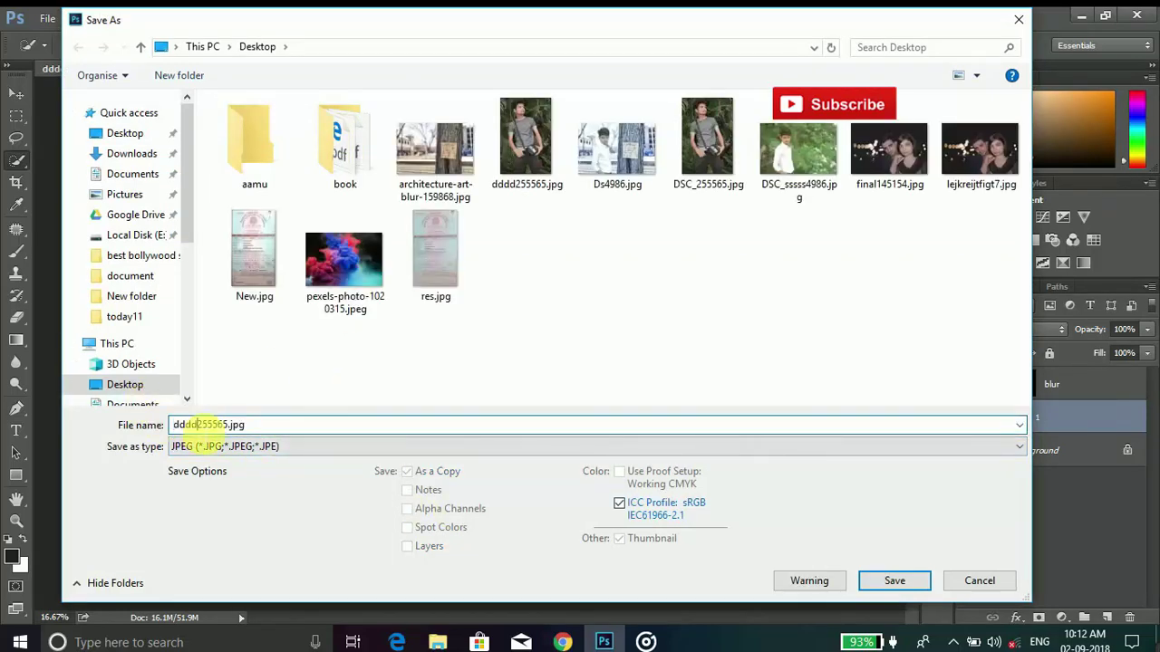
{"action": "left_click", "coordinate": [918, 578]}
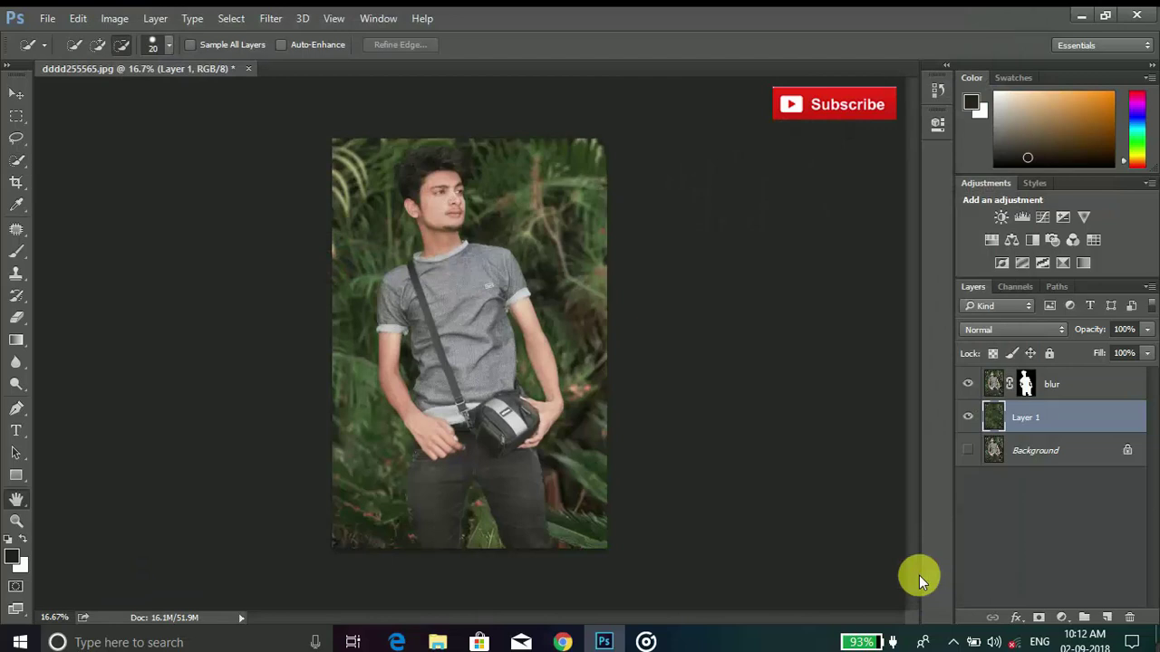
{"action": "left_click", "coordinate": [681, 164]}
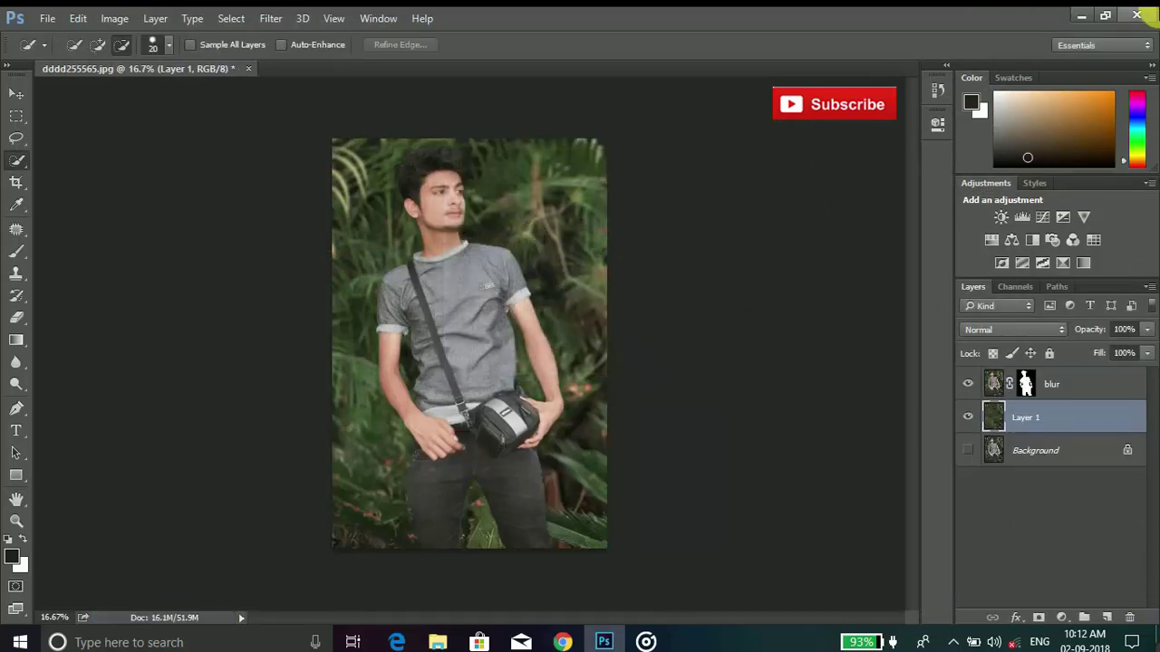
{"action": "left_click", "coordinate": [1086, 17]}
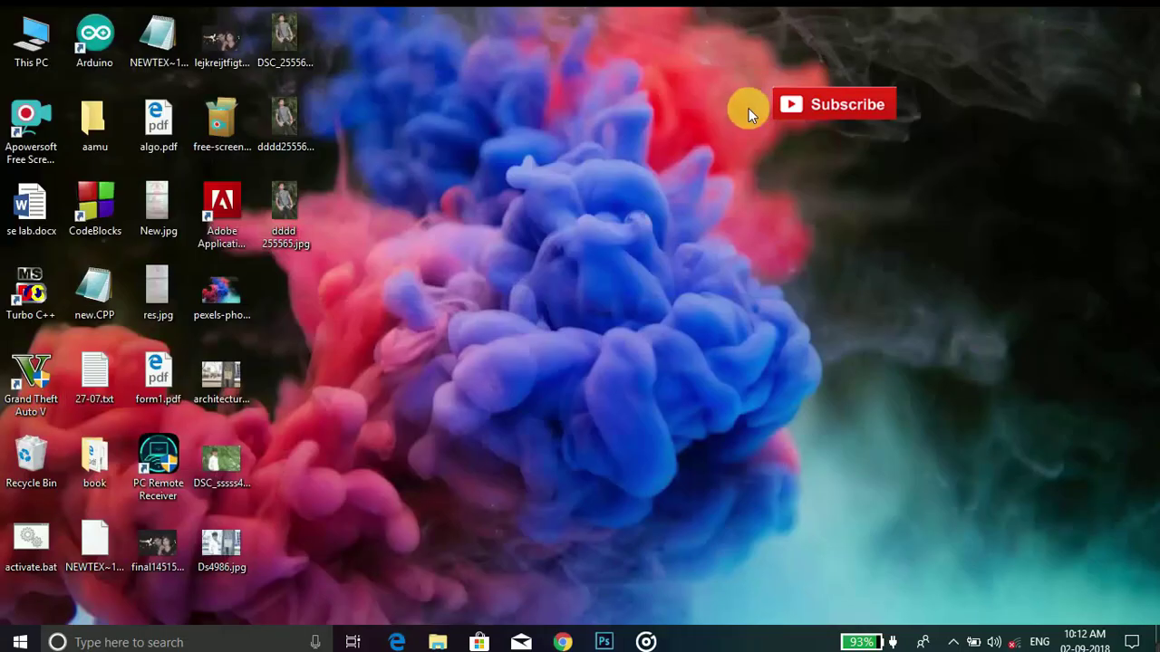
Refresh the Windows desktop so dddd255565.jpg shows up among the icons
{"action": "right_click", "coordinate": [749, 108]}
{"action": "left_click", "coordinate": [805, 159]}
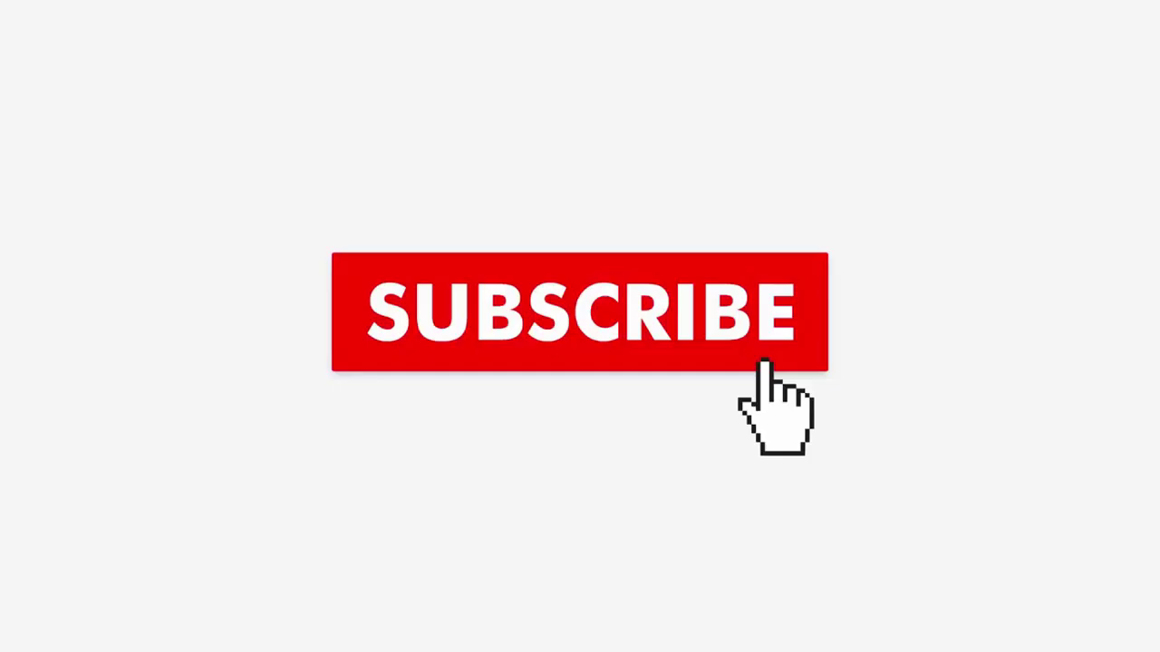